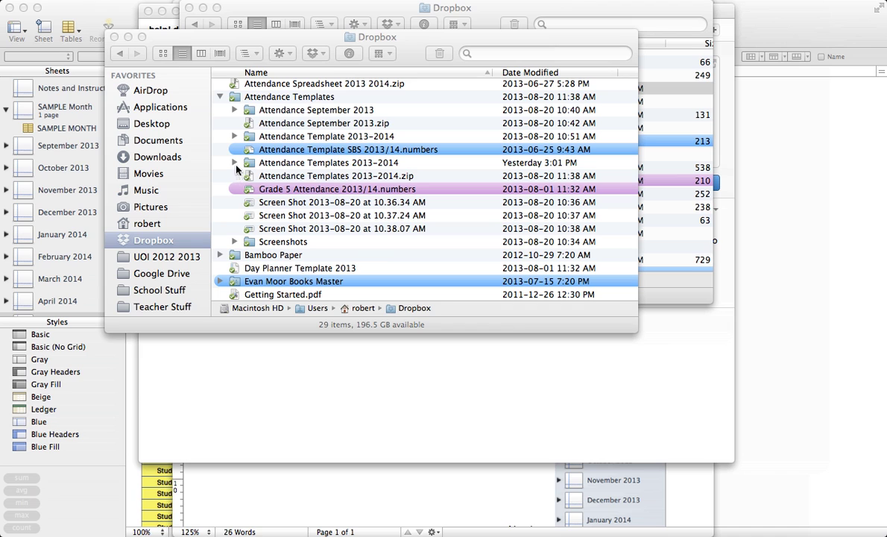
- Open Attendance Template Excel No Uniform Column.xls from the Attendance Templates 2013–2014 folder
left_click(234, 163)
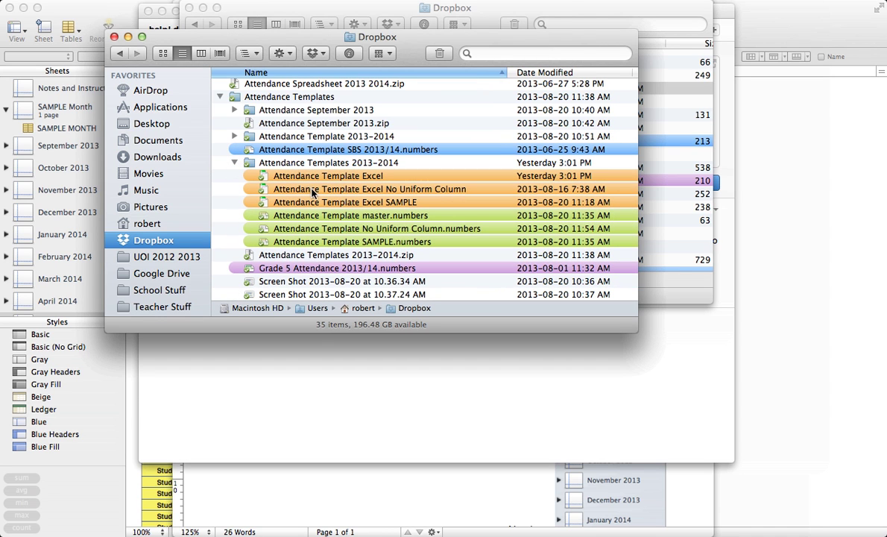
left_click(311, 191)
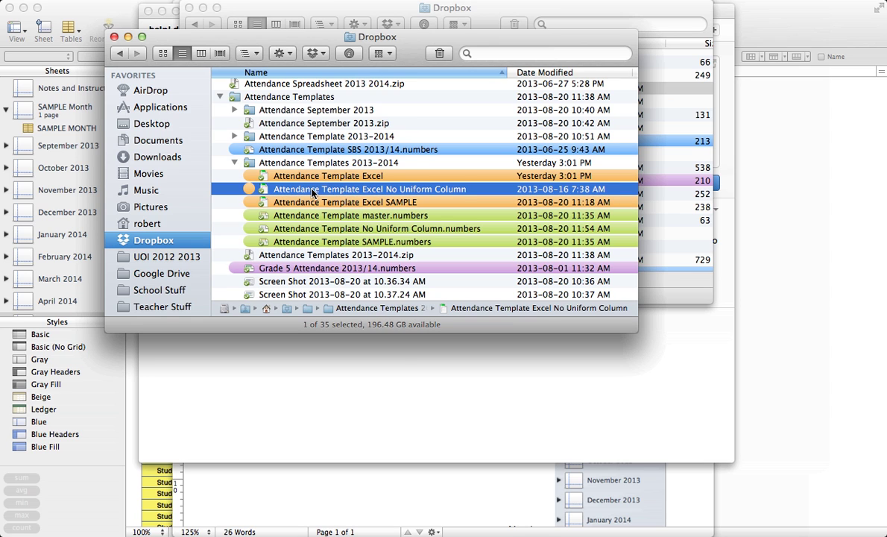
double_click(313, 191)
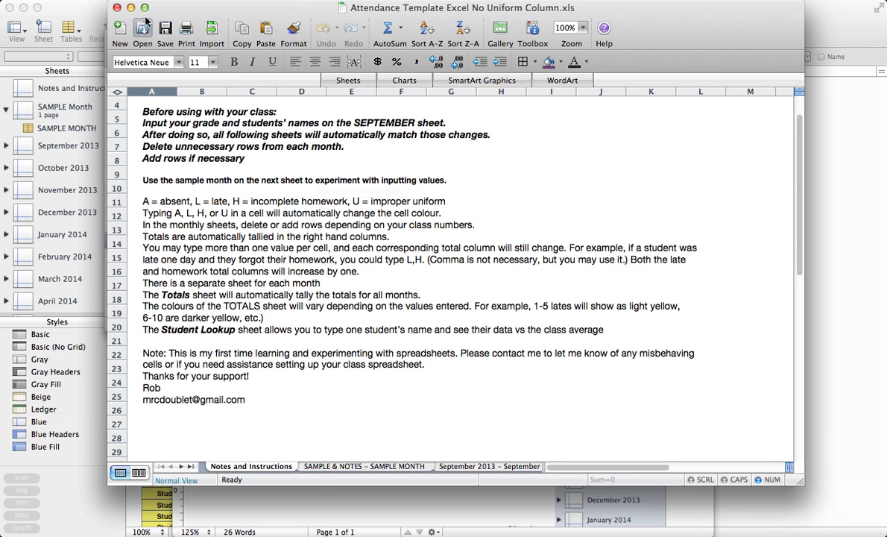
- Maximize the window, browse the September, October and Notes sheets, ending on SAMPLE & NOTES – SAMPLE MONTH
left_click(145, 8)
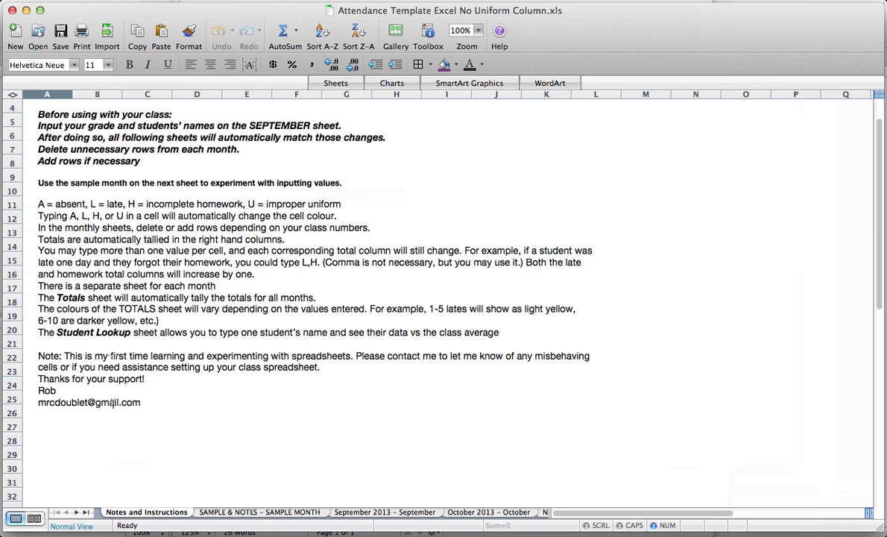
left_click(135, 515)
left_click(222, 513)
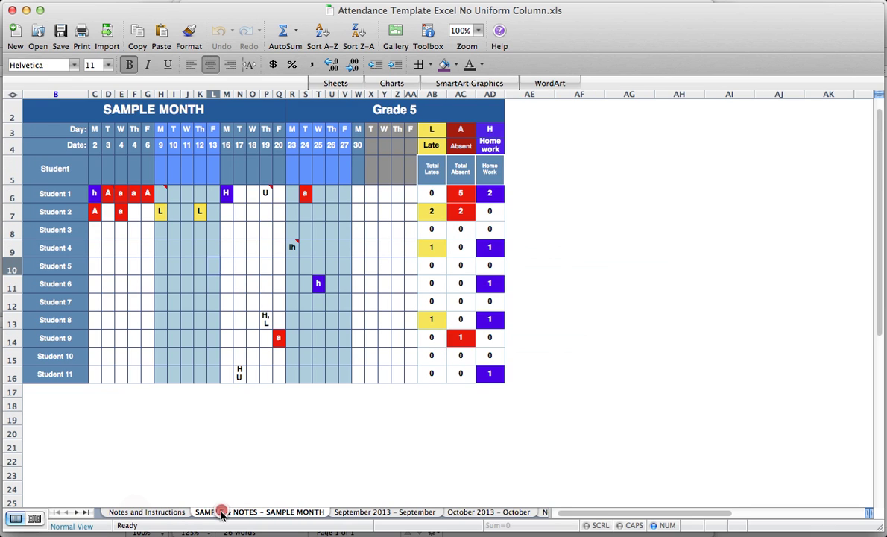
left_click(356, 515)
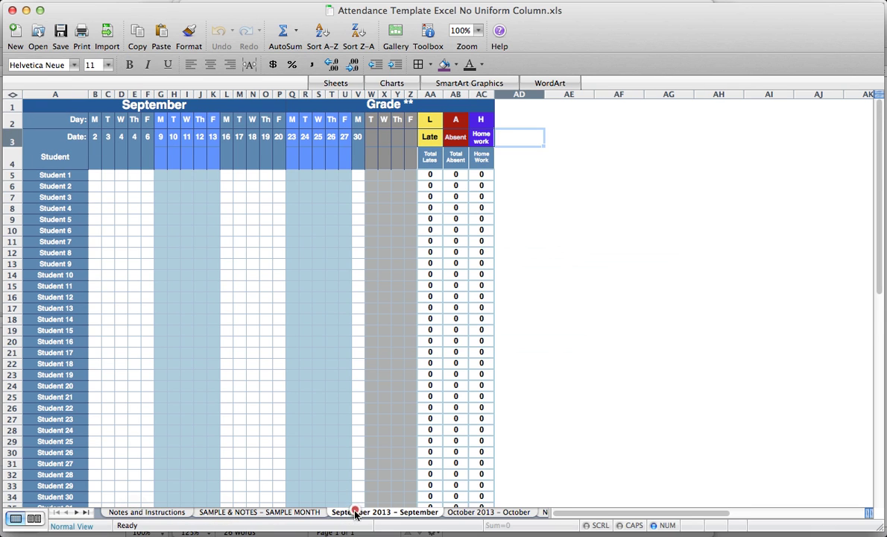
left_click(457, 515)
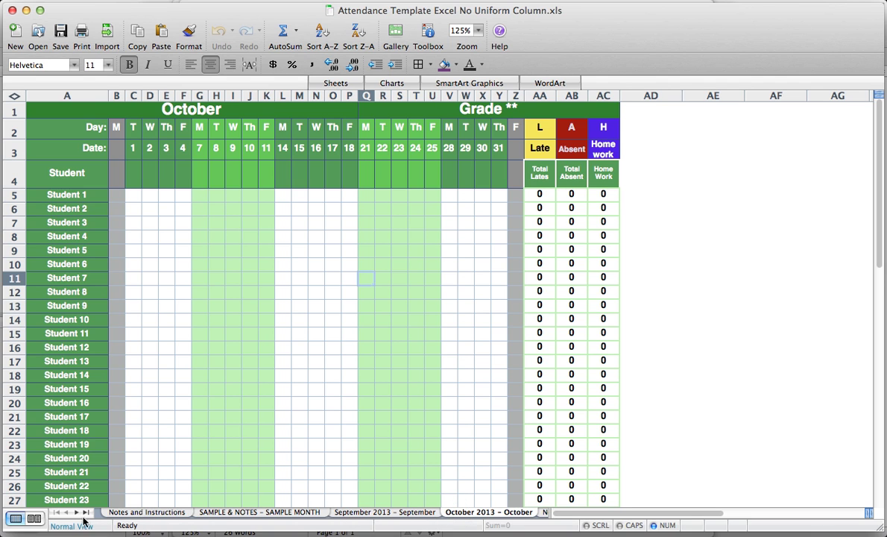
left_click(136, 513)
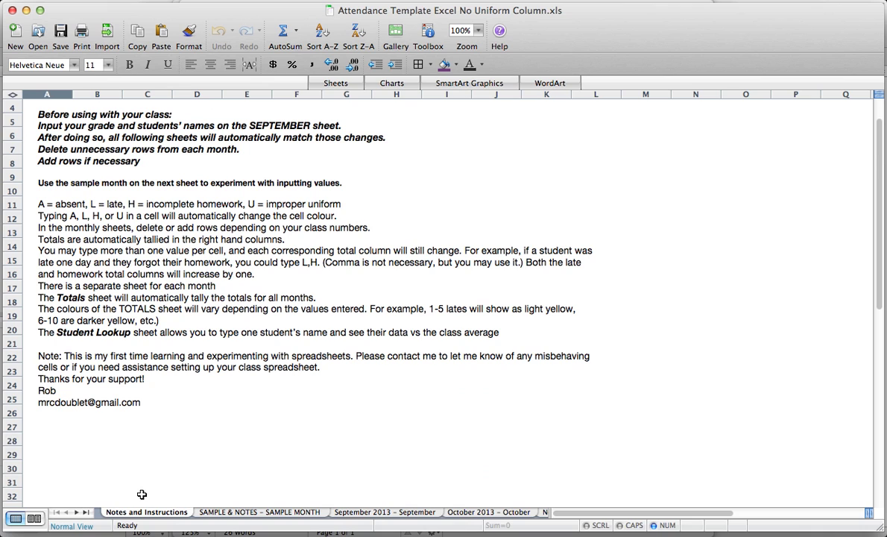
left_click(221, 513)
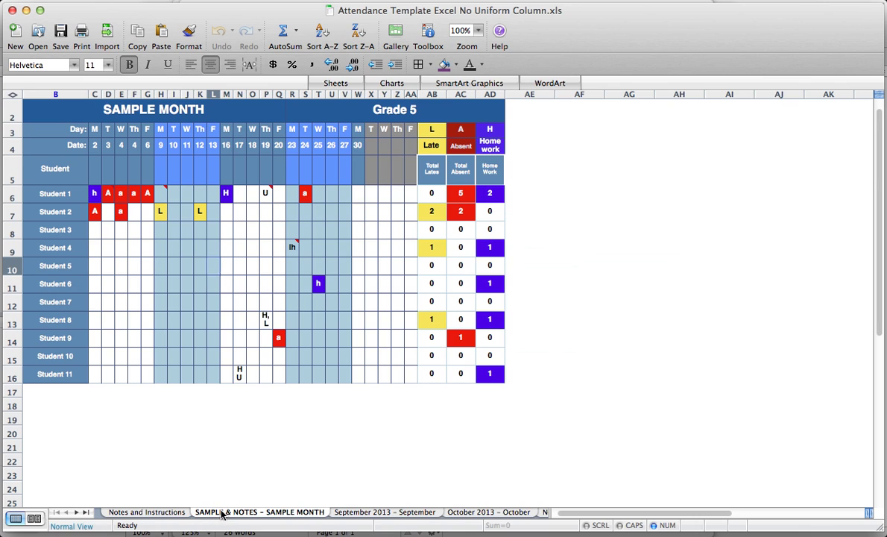
- Enter 'a' in V7 for Student 2, and 'l' in V8 and 'h' in W8 for Student 3
left_click(343, 215)
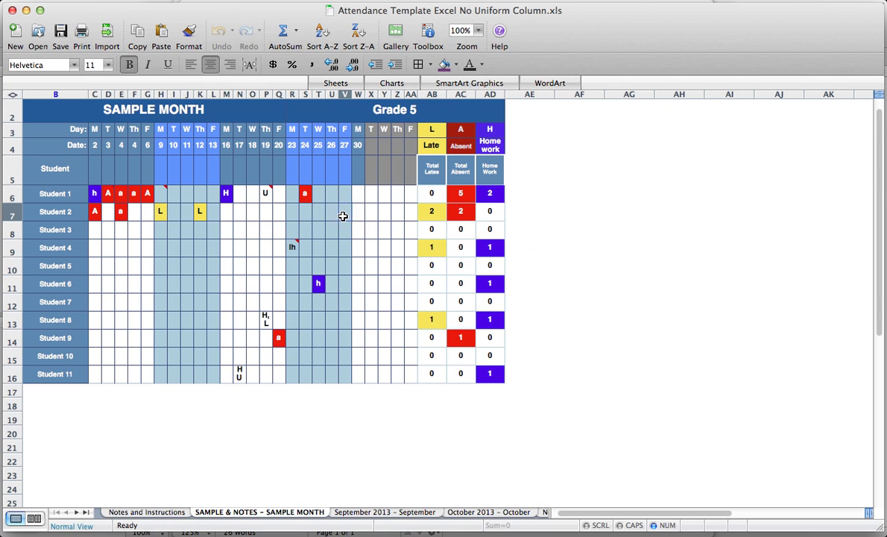
left_click(343, 215)
type("a")
key("Return")
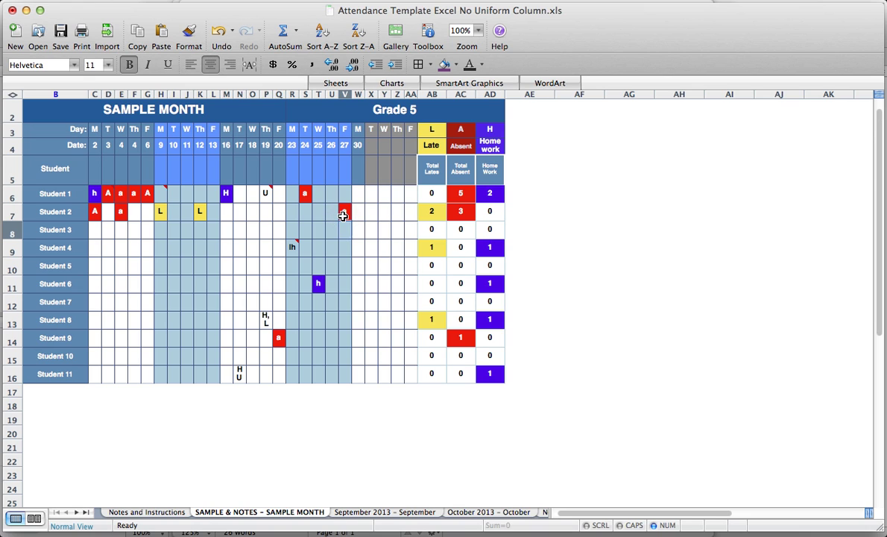
type("l")
key("Tab")
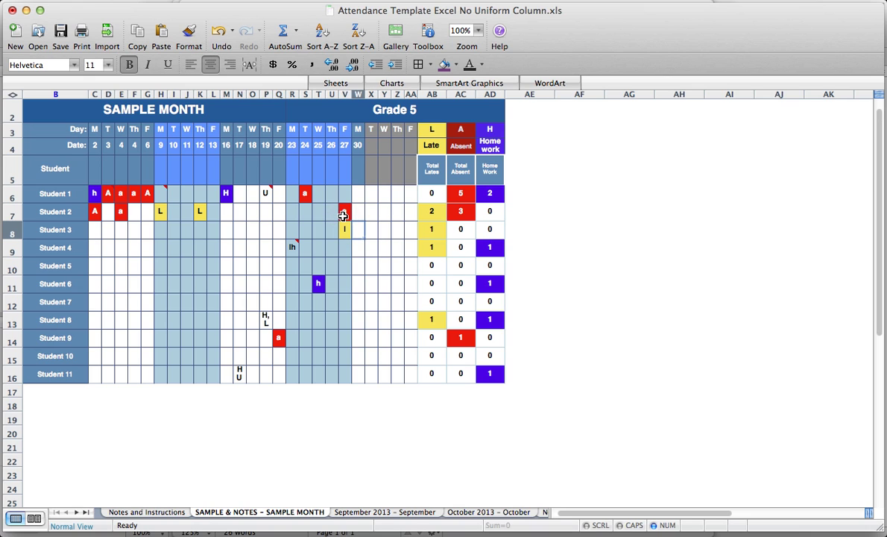
type("u")
key("Tab")
key("Left")
type("h")
key("Tab")
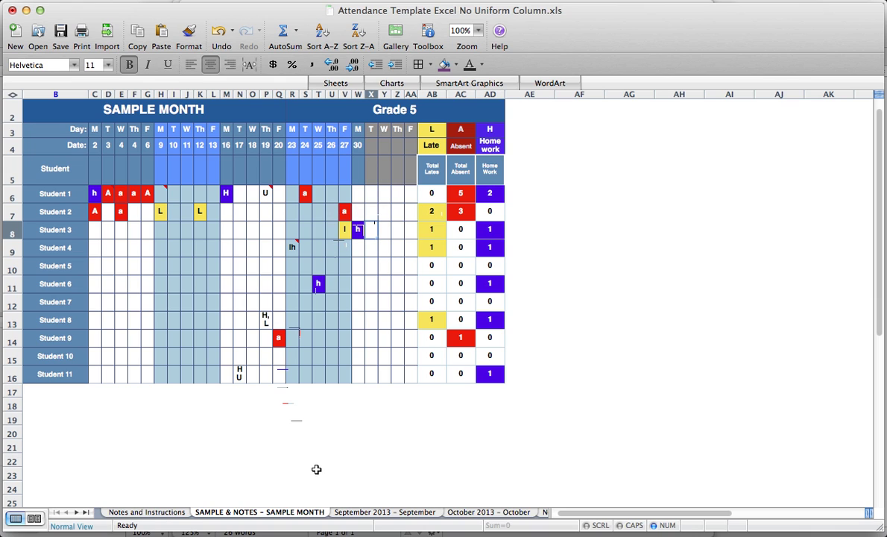
- Page through the month sheets from September 2013 to March 2014
left_click(401, 512)
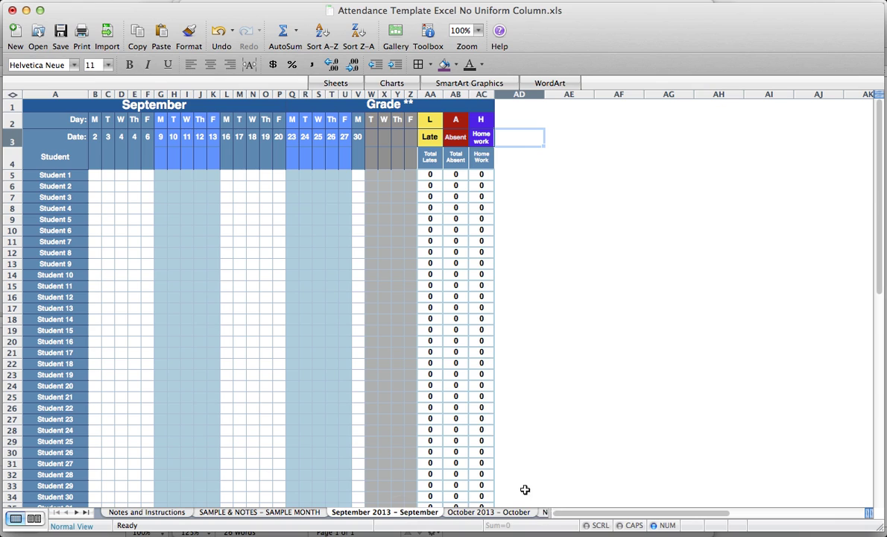
left_click(76, 514)
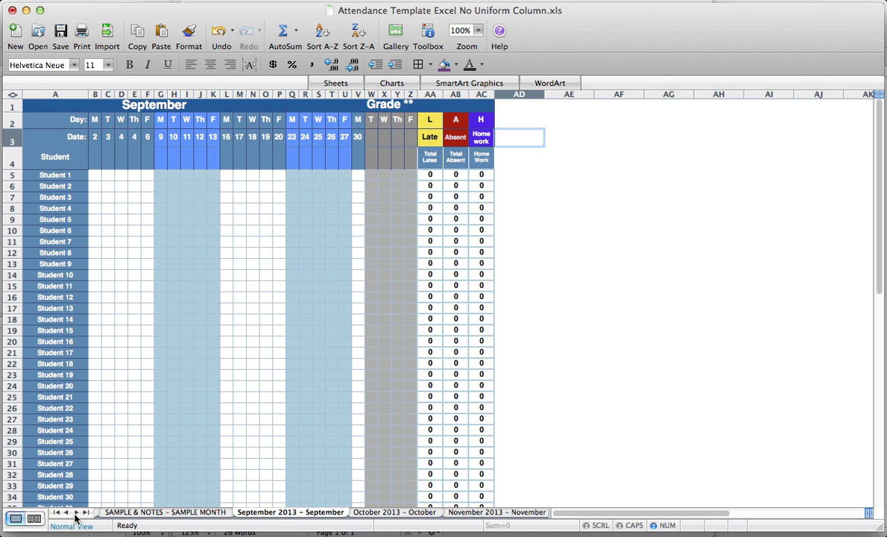
left_click(76, 514)
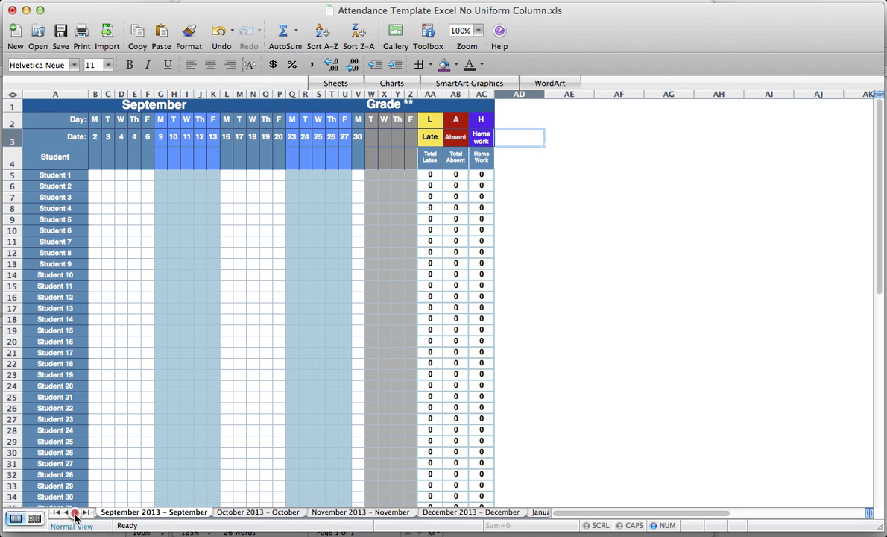
left_click(233, 513)
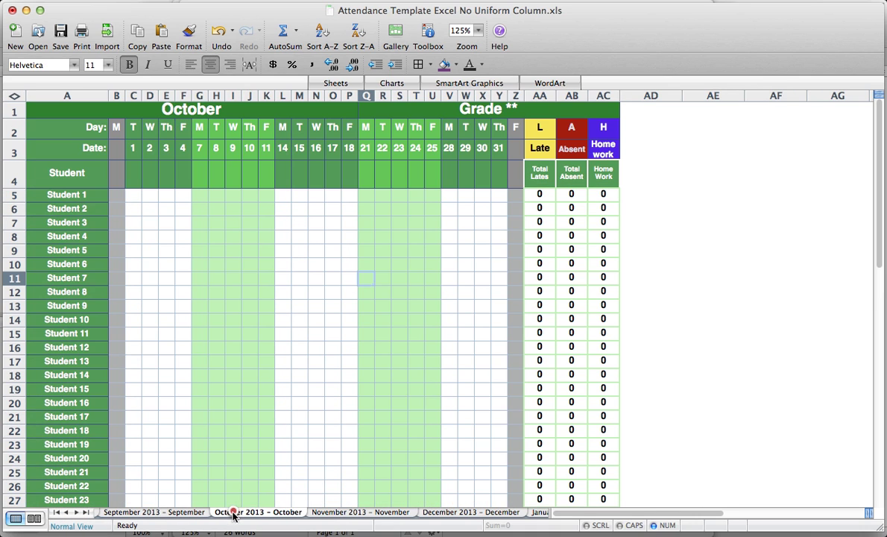
left_click(350, 513)
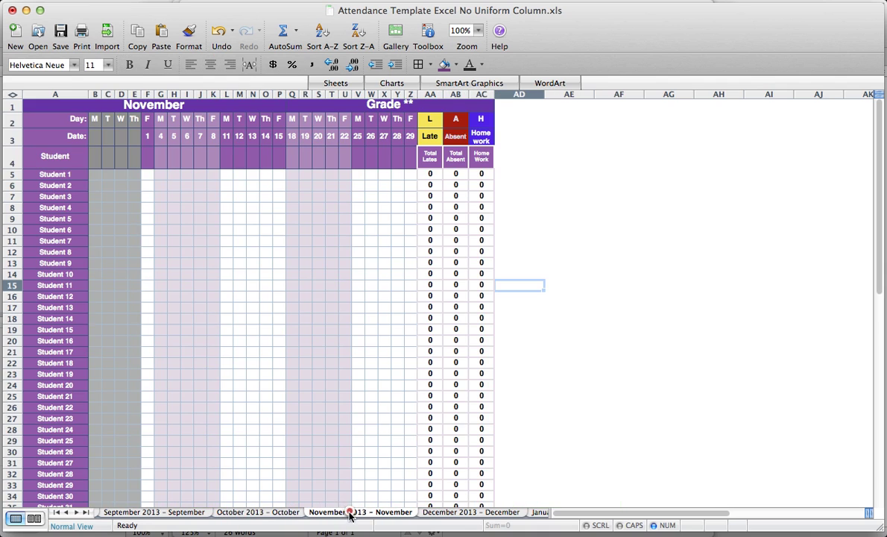
left_click(445, 513)
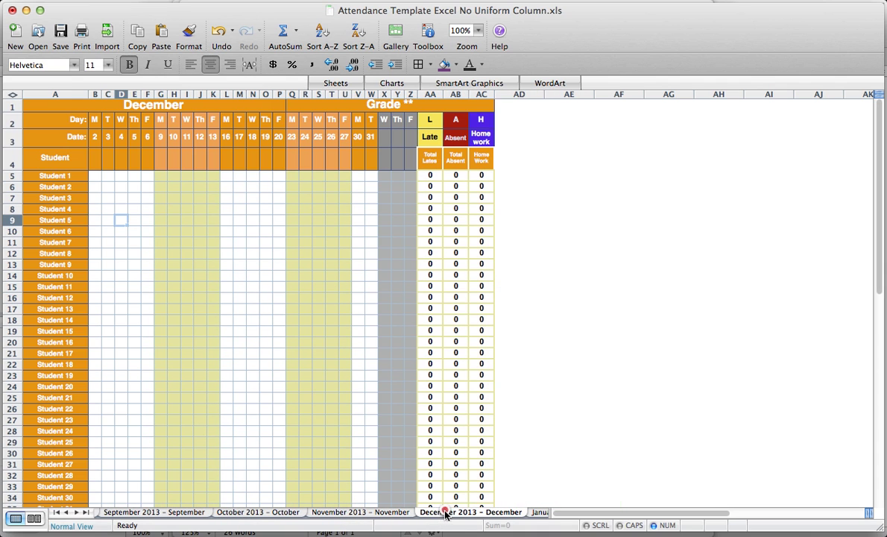
left_click(76, 513)
left_click(76, 513)
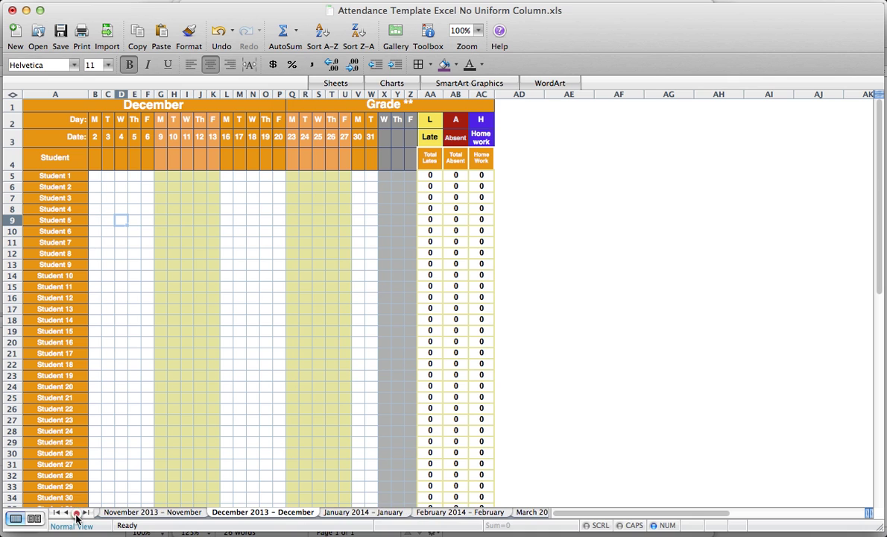
left_click(370, 512)
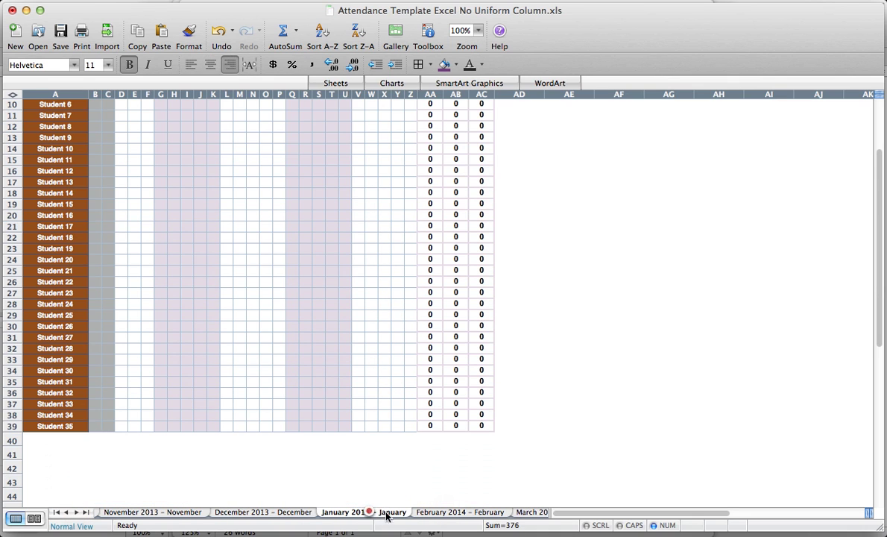
left_click(445, 513)
left_click(531, 512)
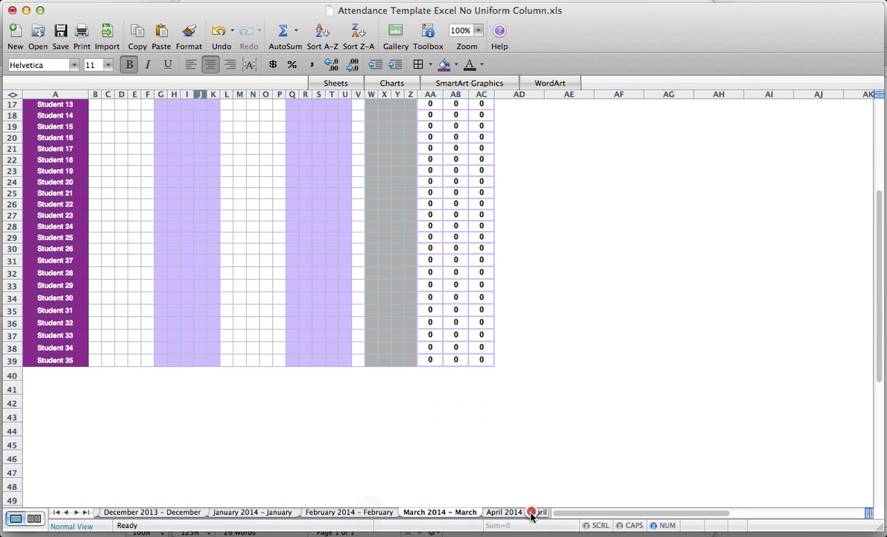
- View the June 2014, Totals and Student Lookup – Individual sheets, then return to September 2013
left_click(86, 513)
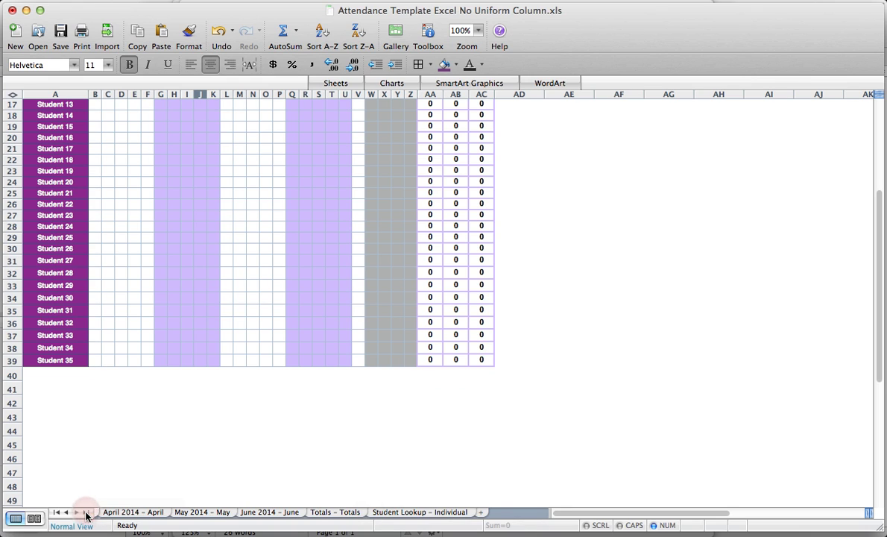
left_click(273, 512)
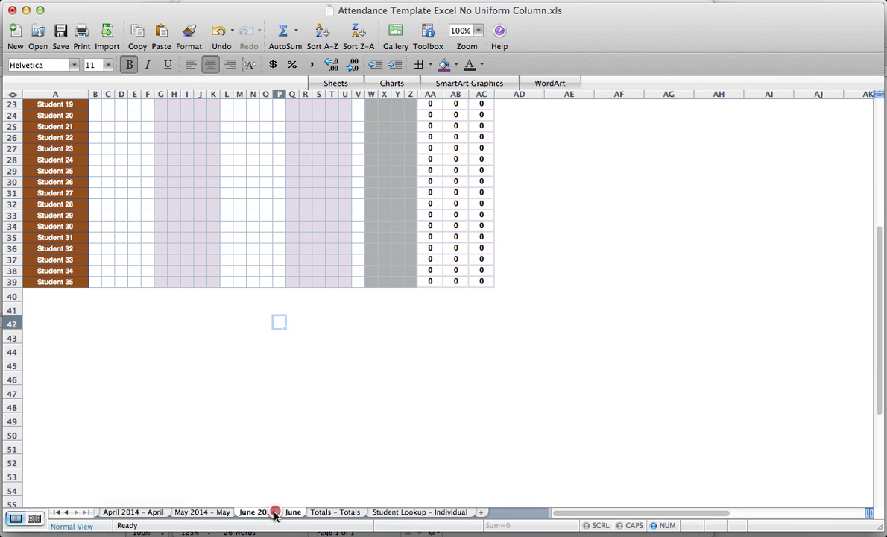
left_click(341, 514)
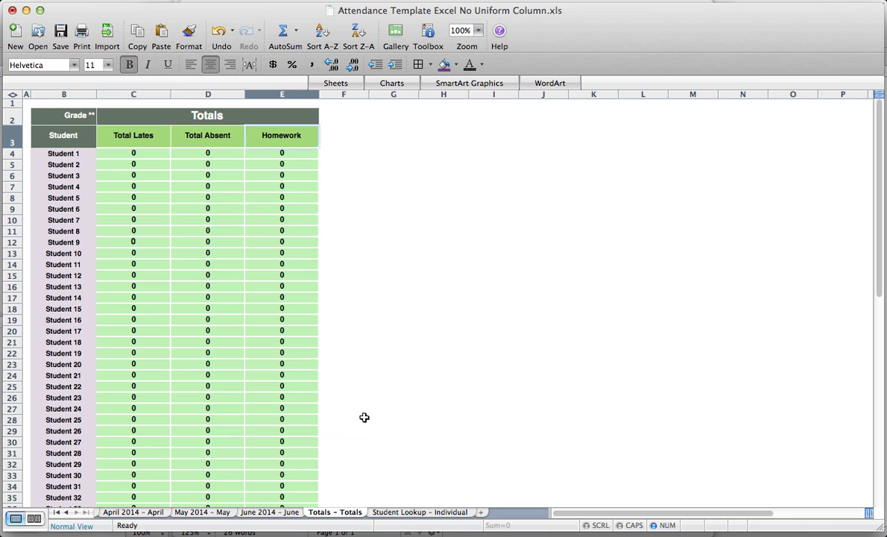
left_click(400, 513)
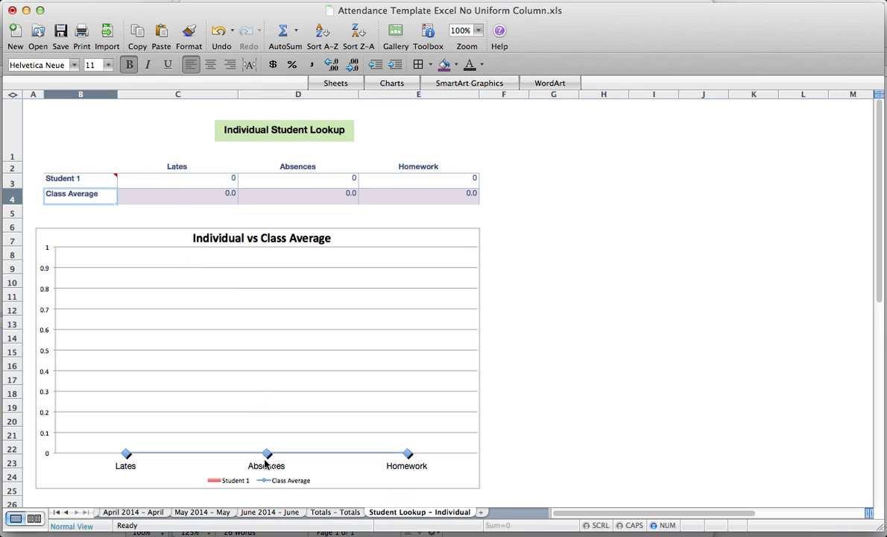
left_click(57, 513)
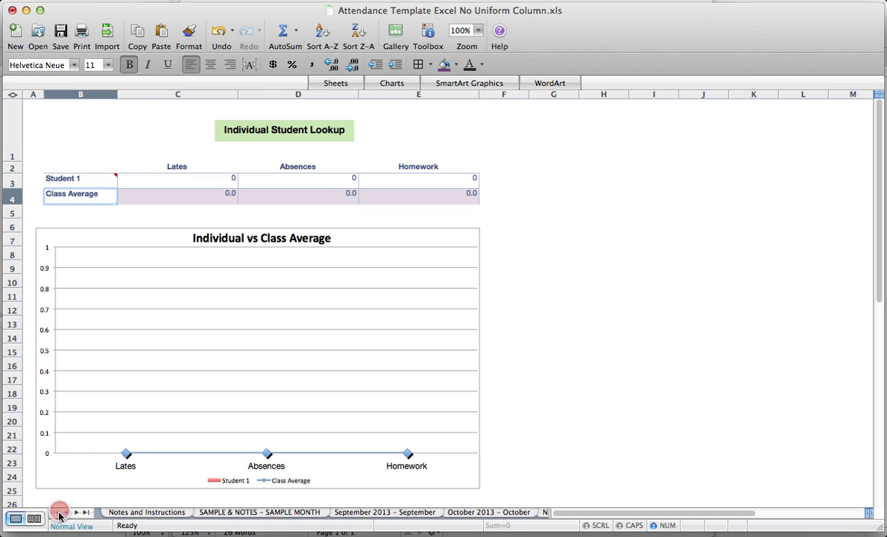
left_click(366, 512)
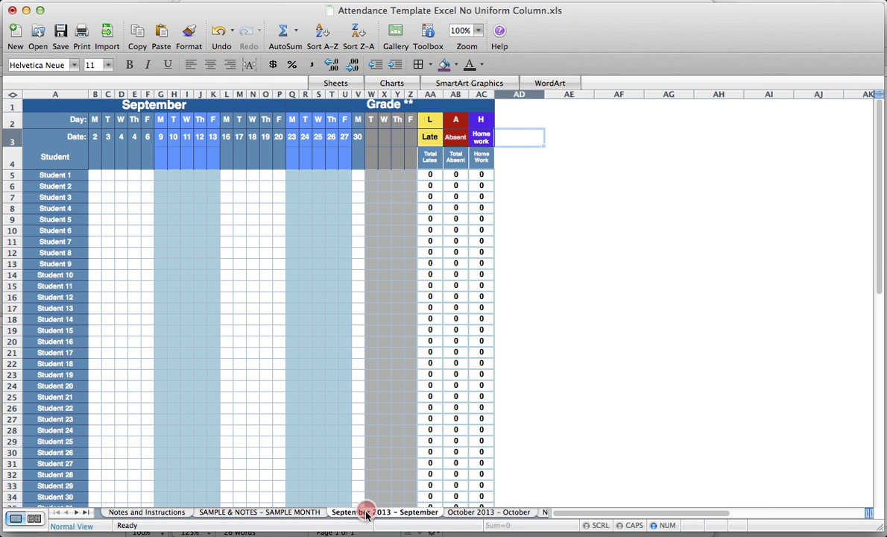
- Type Jil, Fran, Rob and G over the Student 1–4 placeholders starting in A5
left_click(66, 176)
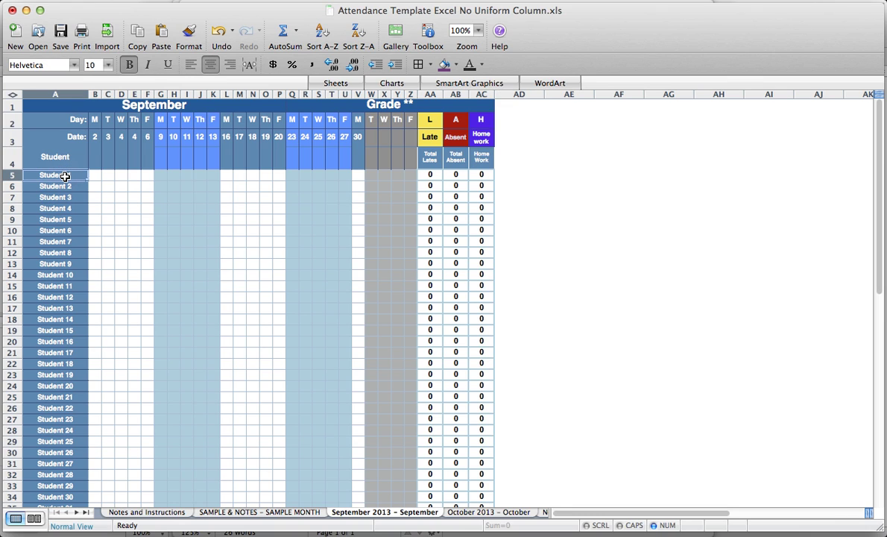
type("Jill")
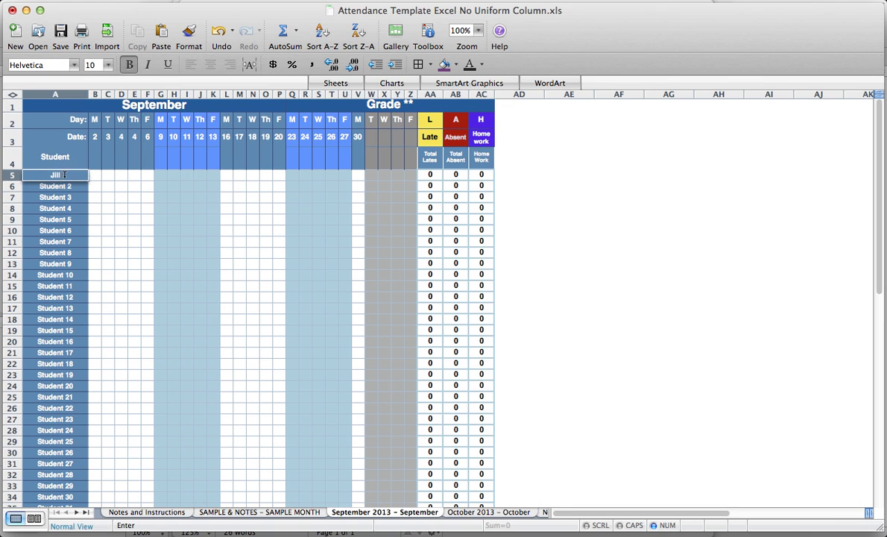
key("Return")
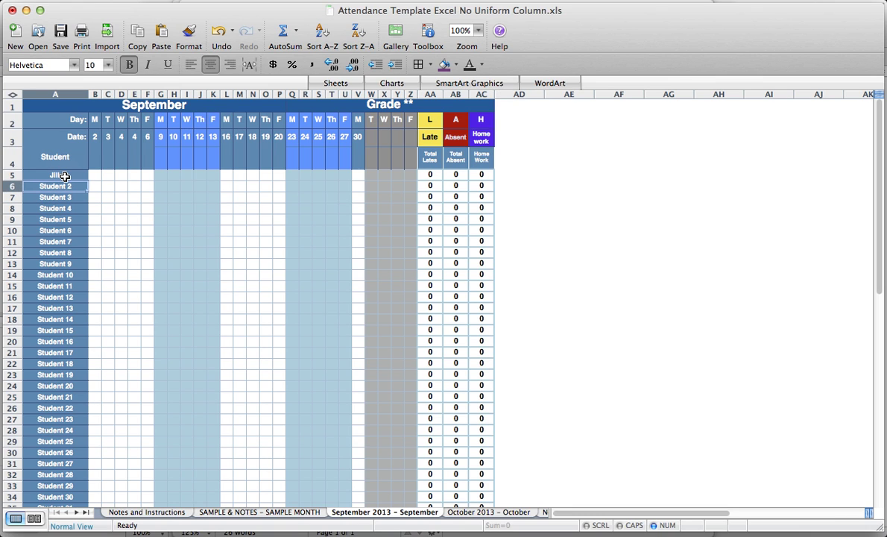
type("Frank")
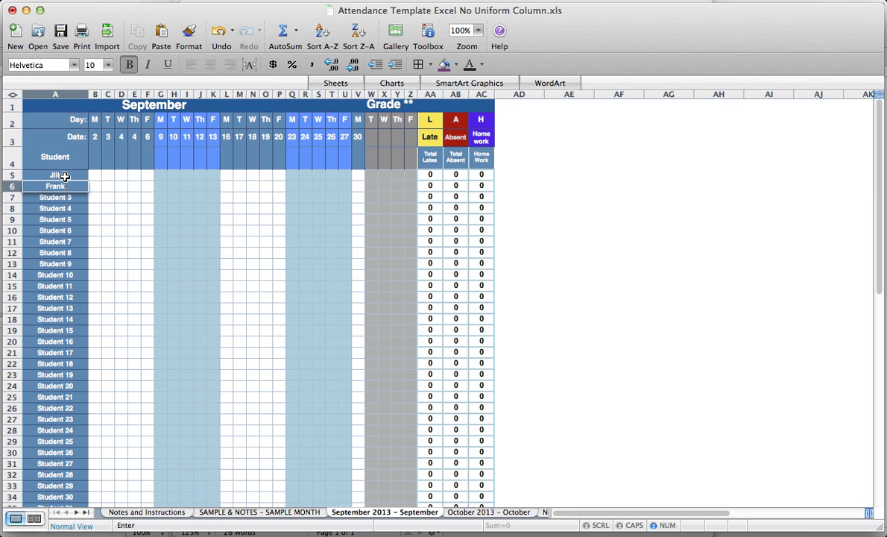
key("Return")
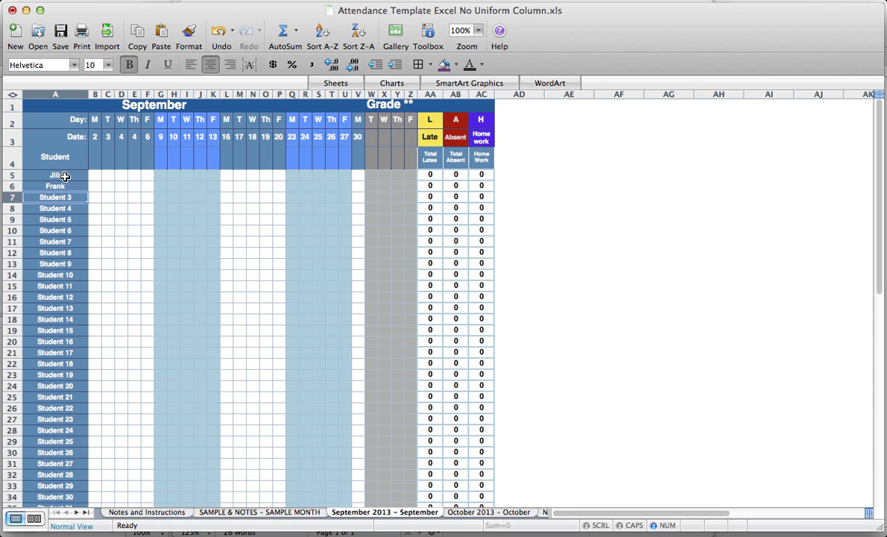
type("Rob")
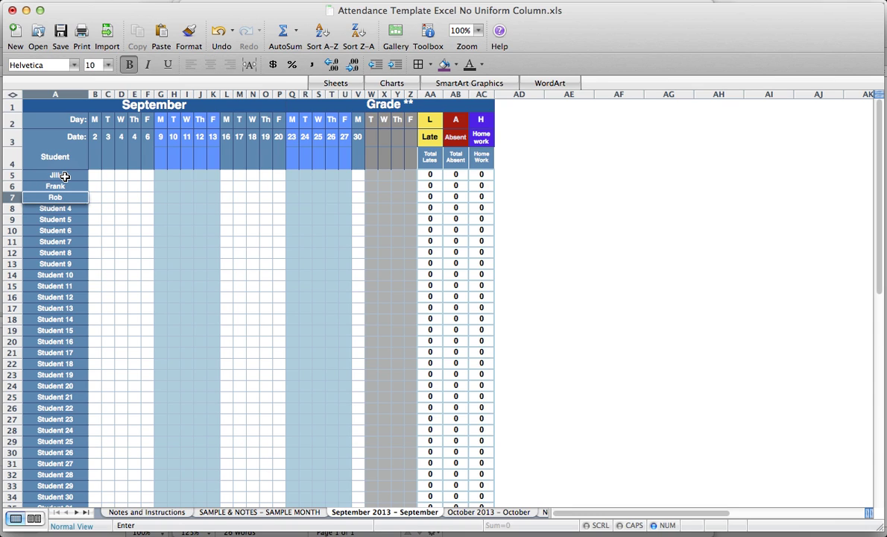
key("Return")
type("Greg")
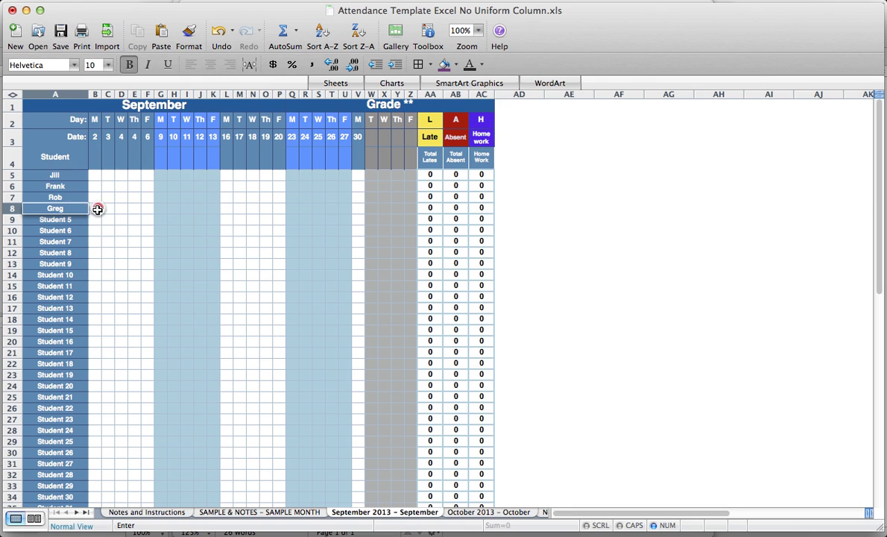
left_click(95, 208)
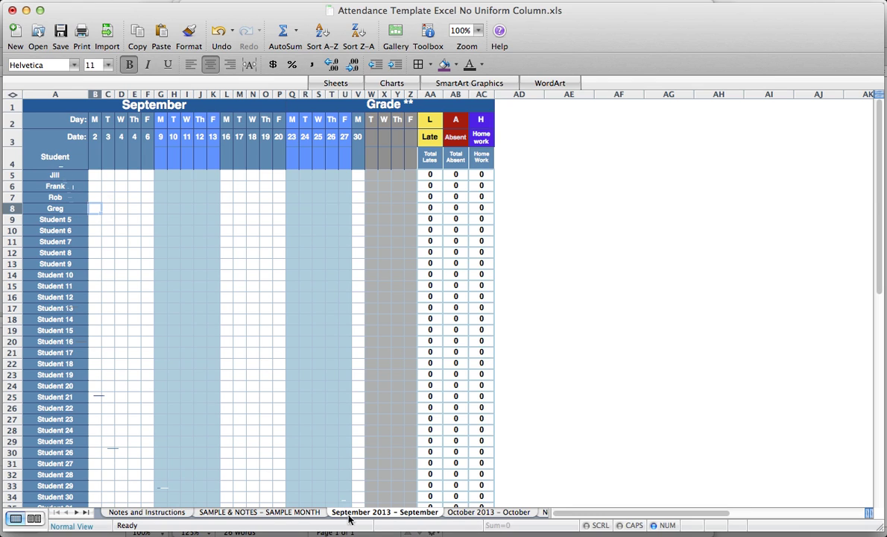
left_click(466, 513)
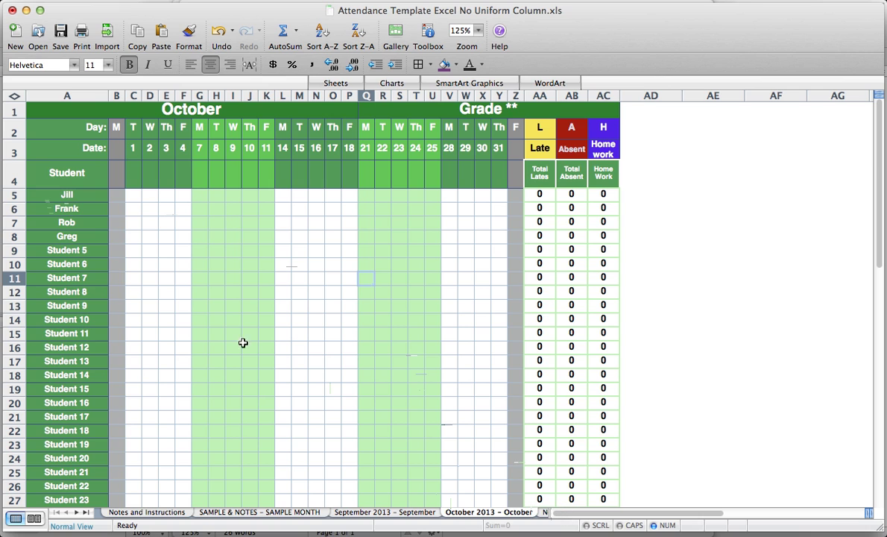
left_click(76, 513)
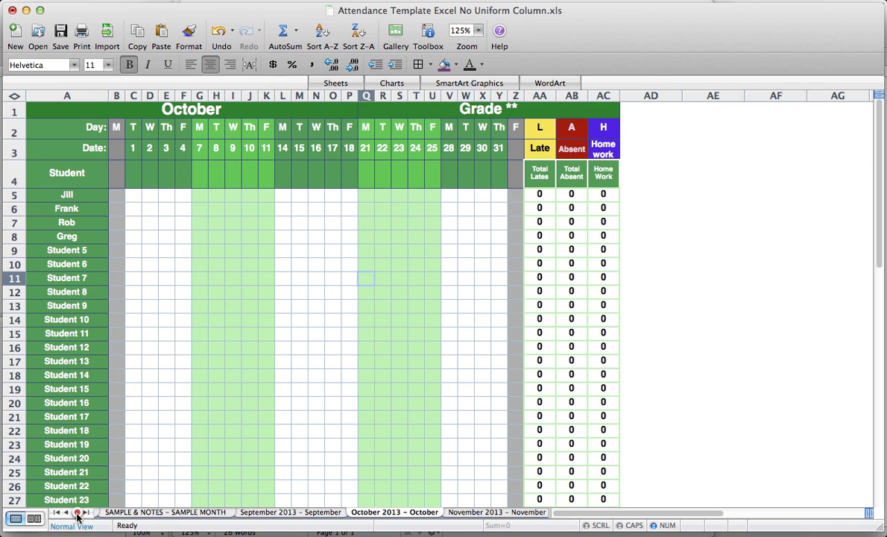
left_click(469, 513)
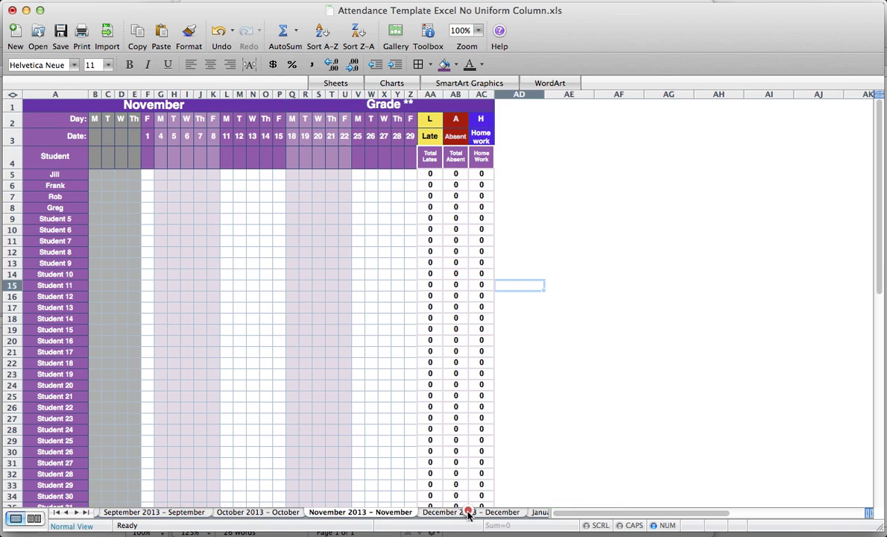
left_click(159, 514)
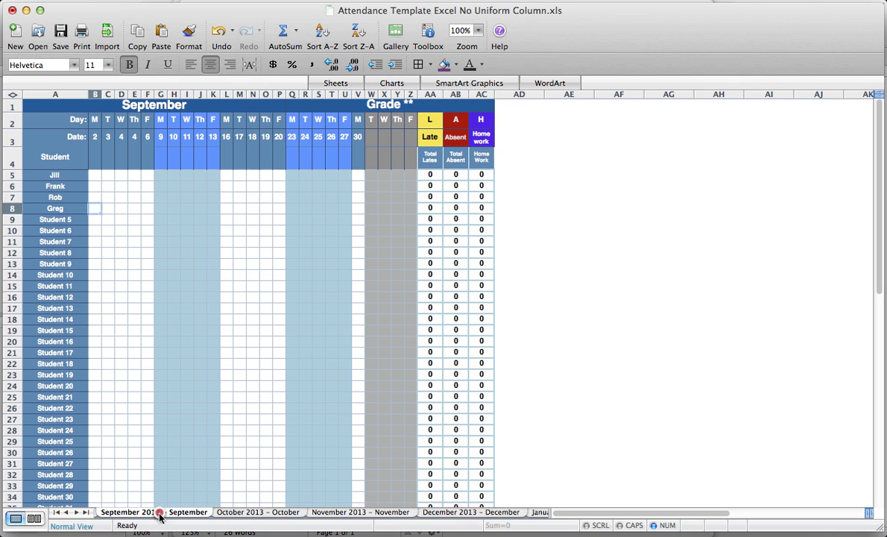
- Mark the first student late in E5 and F5 and missing homework in G5
left_click(131, 176)
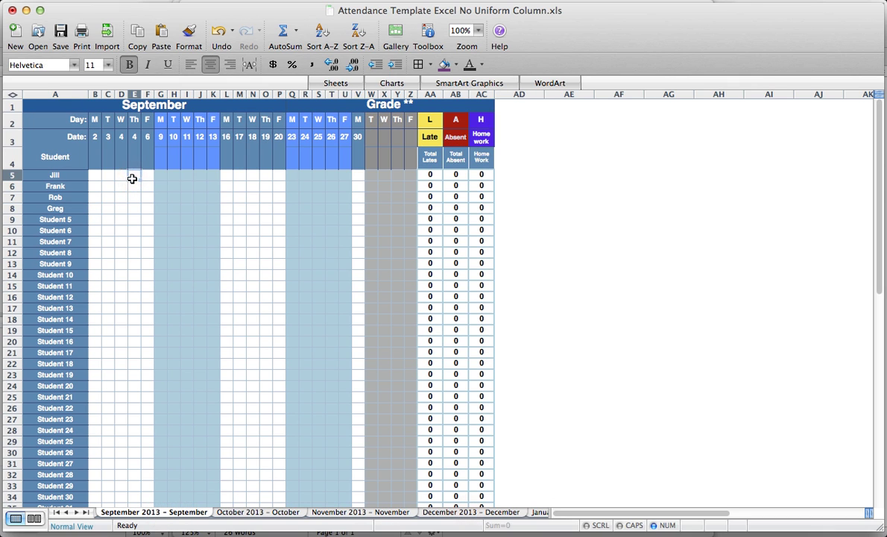
type("L")
key("Tab")
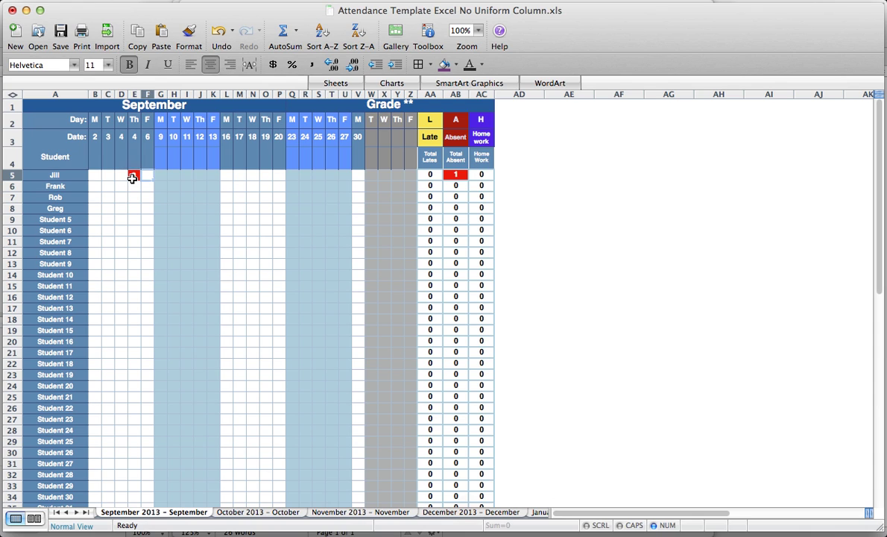
type("l")
key("Tab")
type("h")
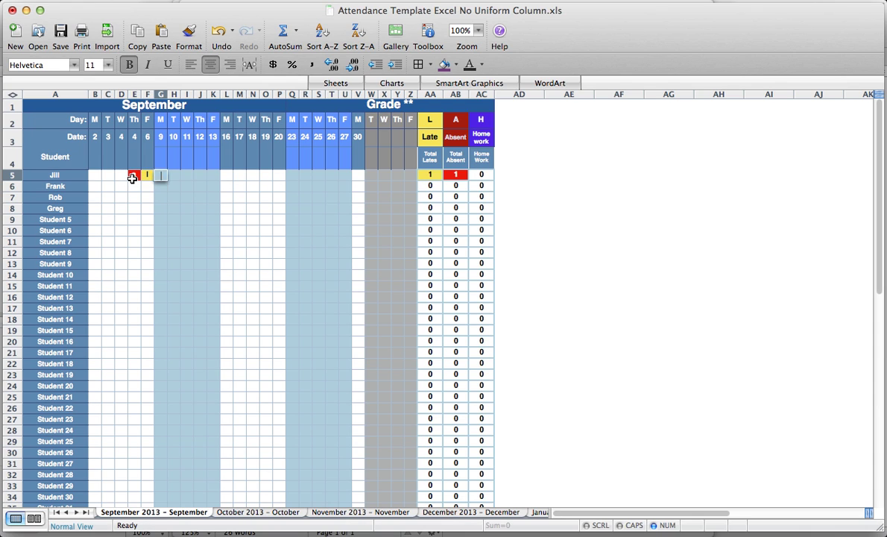
key("Tab")
key("Down")
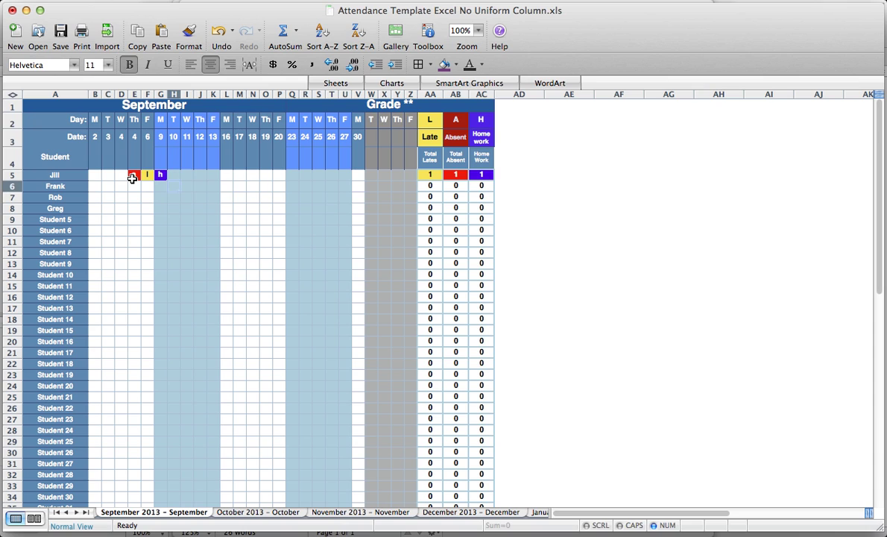
- Mark the second student absent in H6 and I6 and missing homework in N6
type("a")
key("Tab")
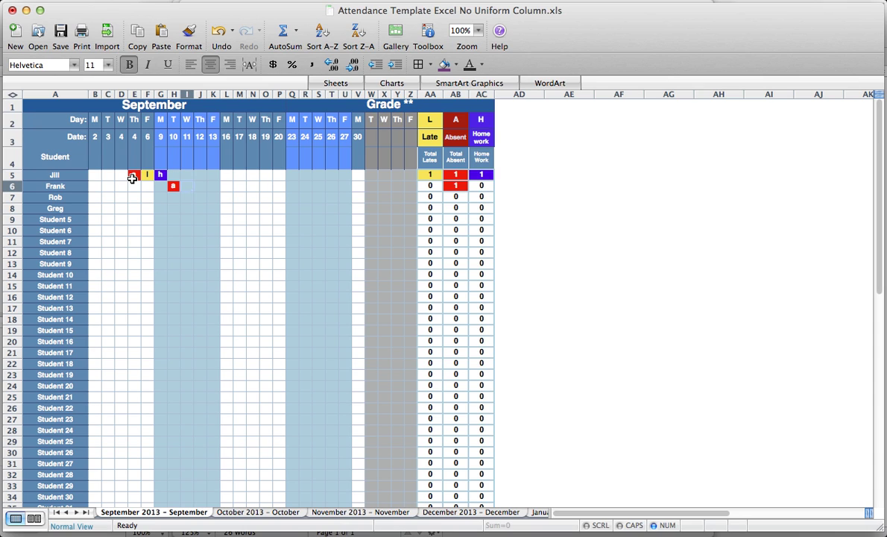
type("a")
key("Tab")
key("Tab")
key("Tab")
key("Tab")
key("Tab")
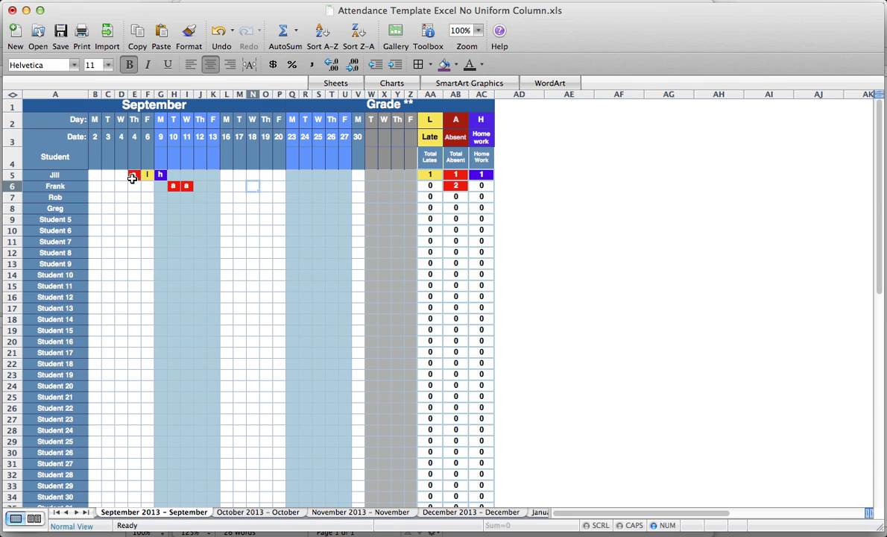
type("h")
key("Down")
key("Right")
- Add homework and late marks for the next students, including 'l' in P8 and 'h' in P9
type("h")
key("Tab")
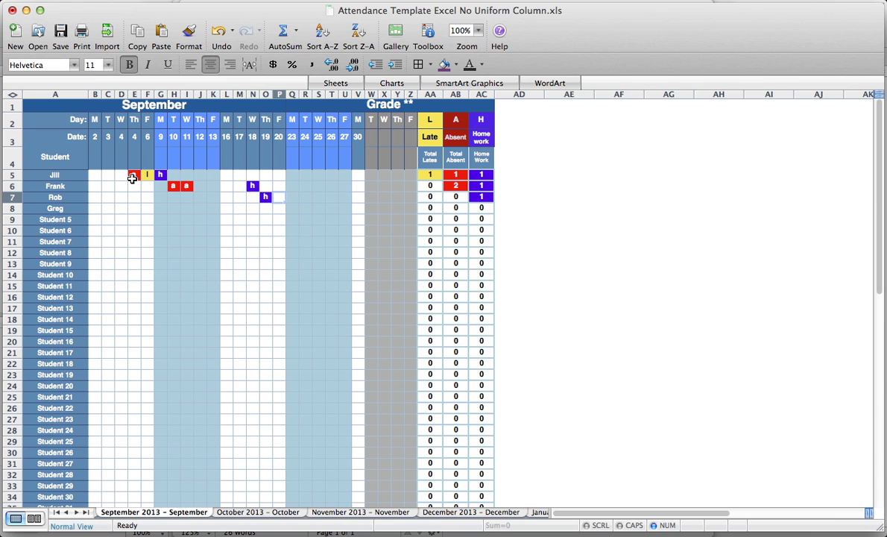
key("Down")
type("l")
key("Return")
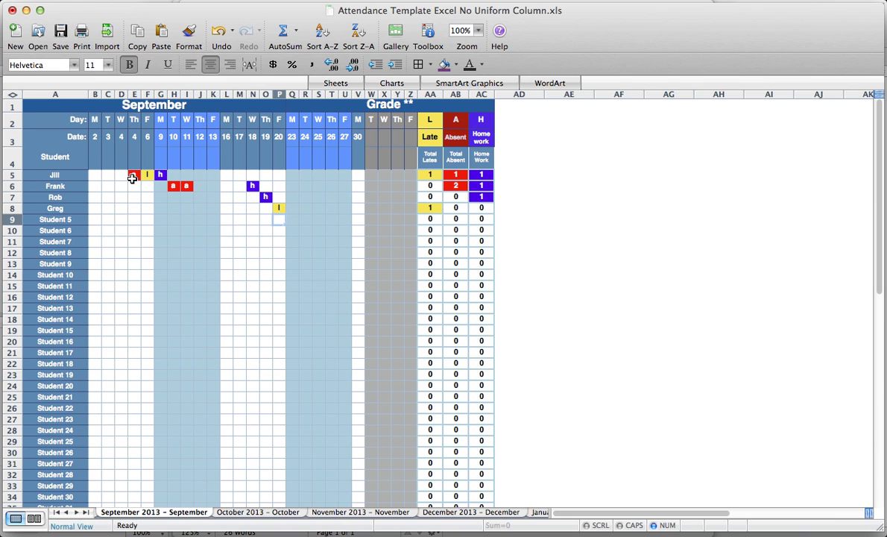
type("h")
key("Down")
key("Right")
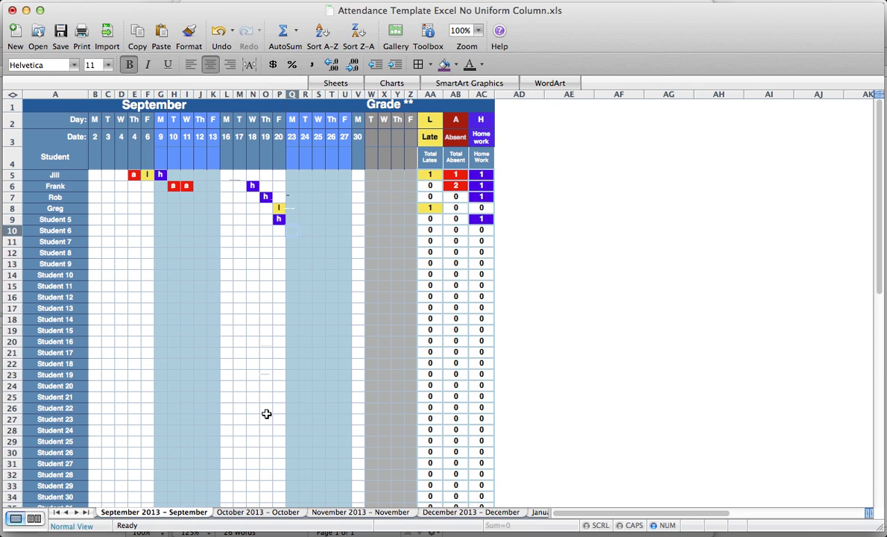
- On the October 2013 sheet, give Greg homework and late marks and Rob an absence
left_click(254, 512)
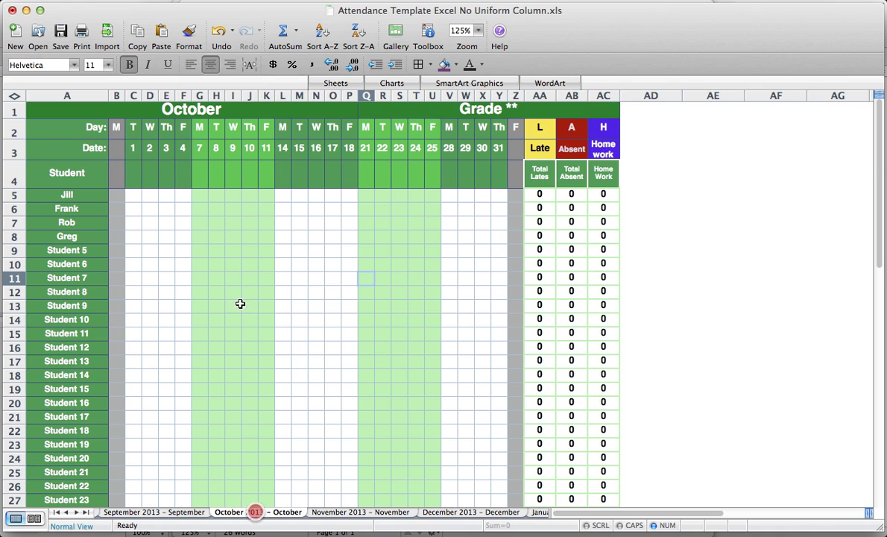
left_click(216, 238)
type("h")
key("Right")
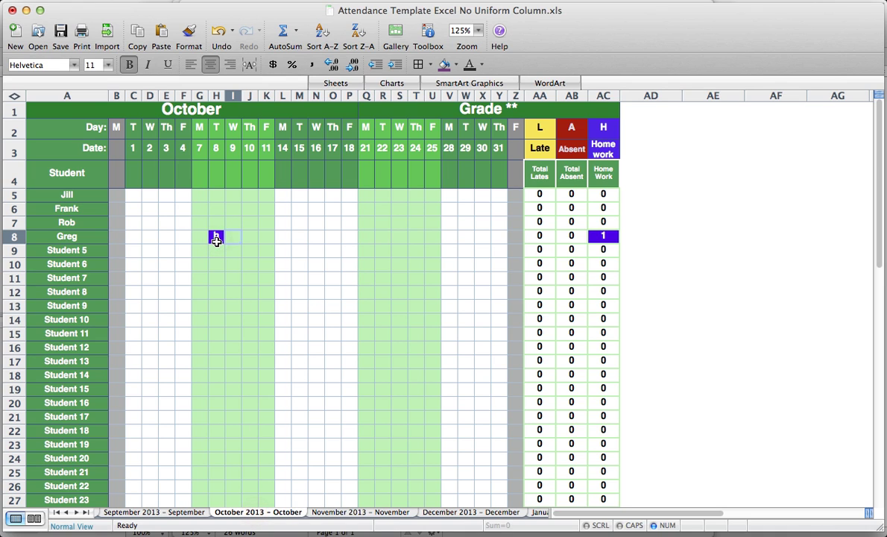
type("l")
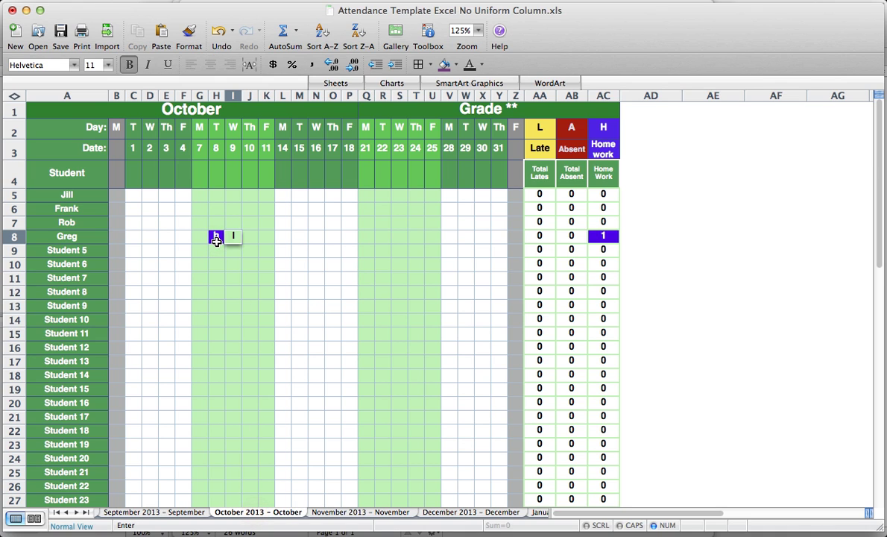
key("Up")
type("a")
key("Up")
- Give Frank absences and lates across October 9–17, and Greg an absence on October 22
type("a")
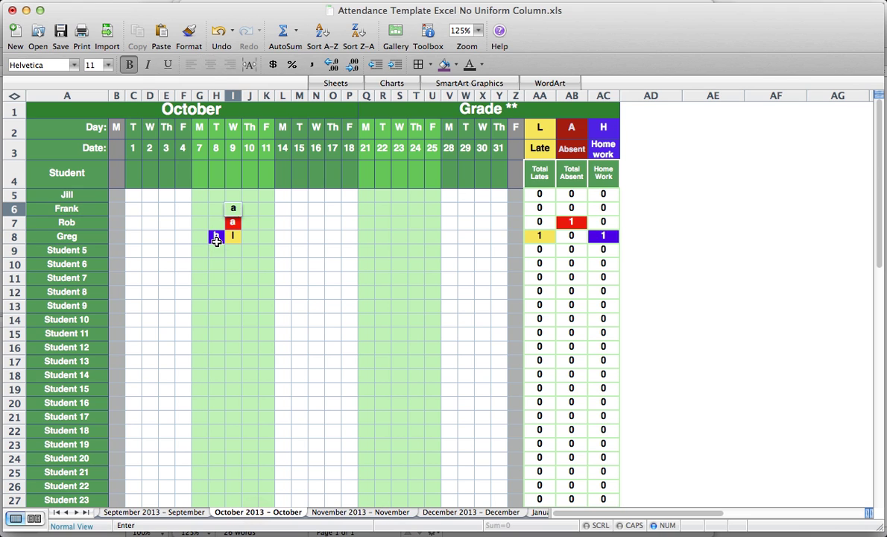
key("Right")
key("Right")
key("Right")
type("l")
key("Right")
key("Right")
key("Right")
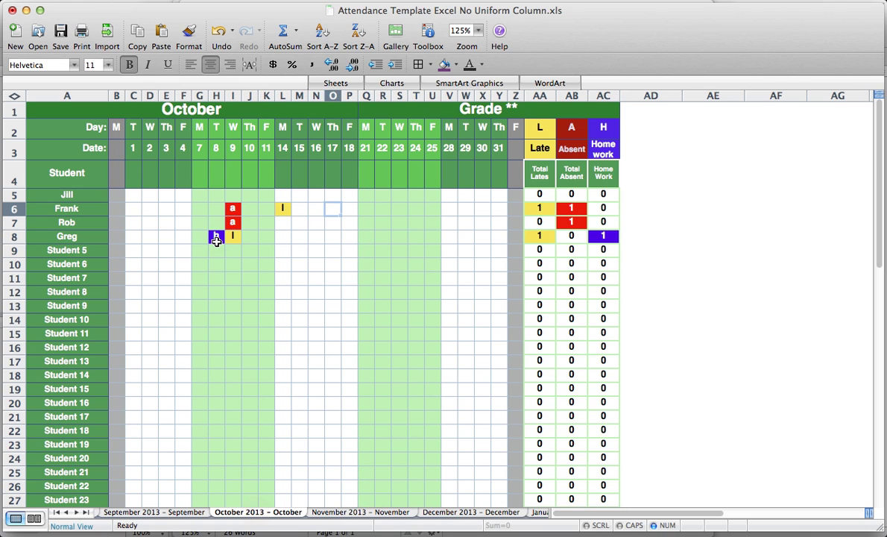
type("l")
key("Right")
key("Right")
key("Right")
type("a")
key("Down")
key("Down")
type("a")
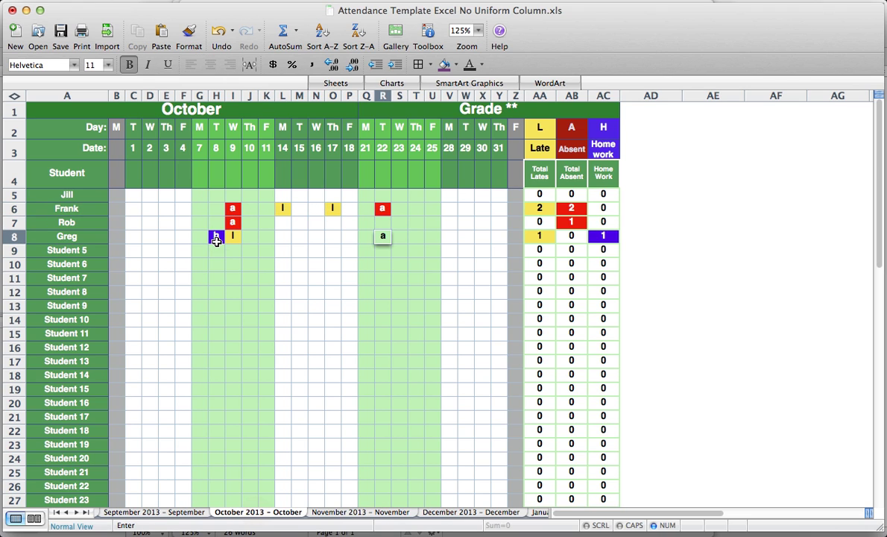
key("Down")
key("Right")
key("Right")
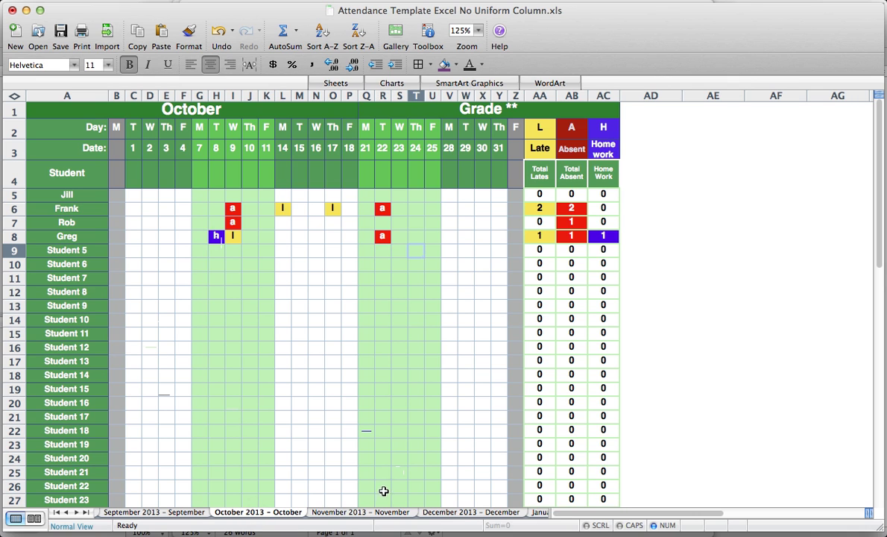
- On the November 2013 sheet, mark Frank absent November 1 and late November 6 and 8
left_click(359, 512)
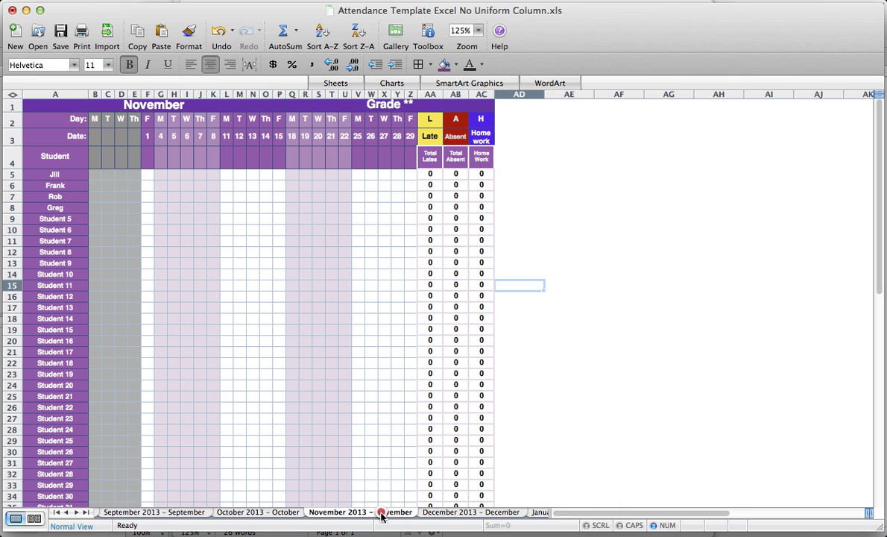
left_click(152, 189)
type("a")
key("Right")
key("Right")
key("Right")
type("l")
key("Right")
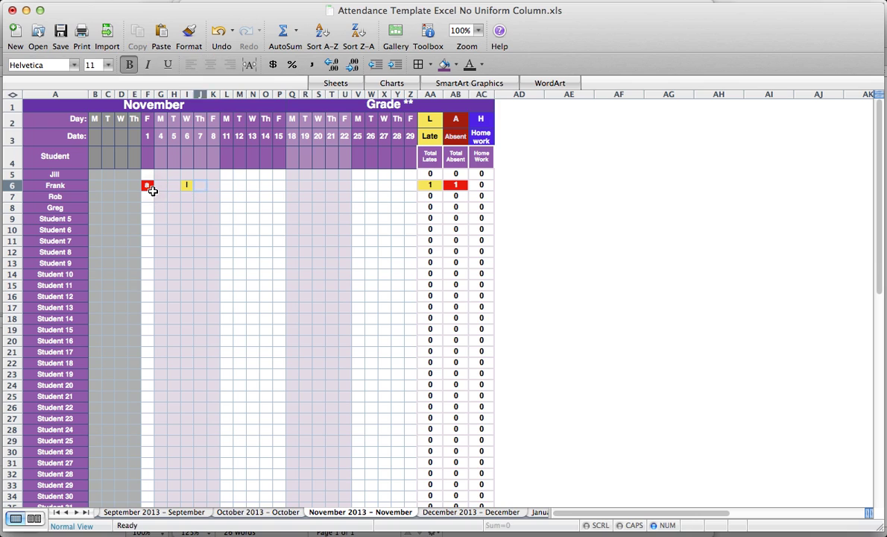
key("Right")
type("ll")
key("Right")
key("Left")
type("l")
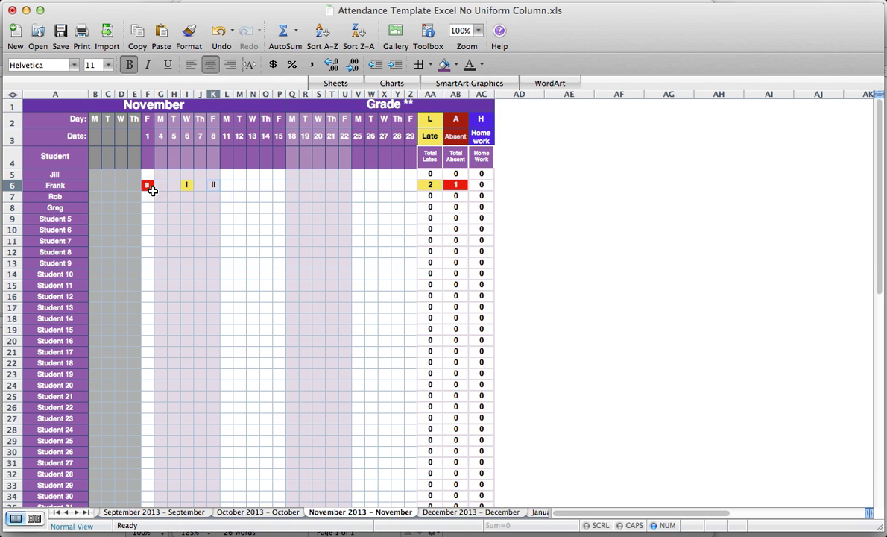
key("Right")
- Add Frank's late on November 11 and two absences, plus Rob's homework mark on November 19
type("l")
key("Right")
key("Right")
type("a")
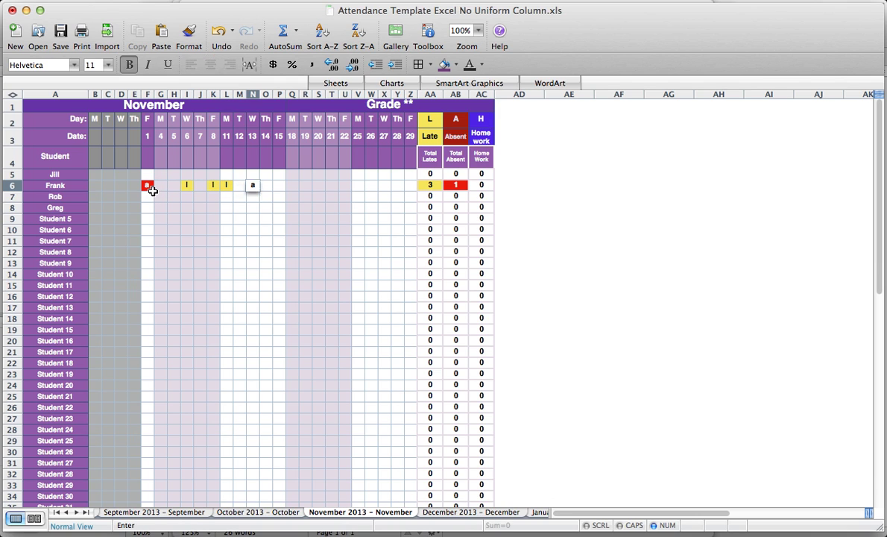
key("Right")
key("Right")
key("Right")
key("Right")
type("a")
key("Down")
type("h")
key("Right")
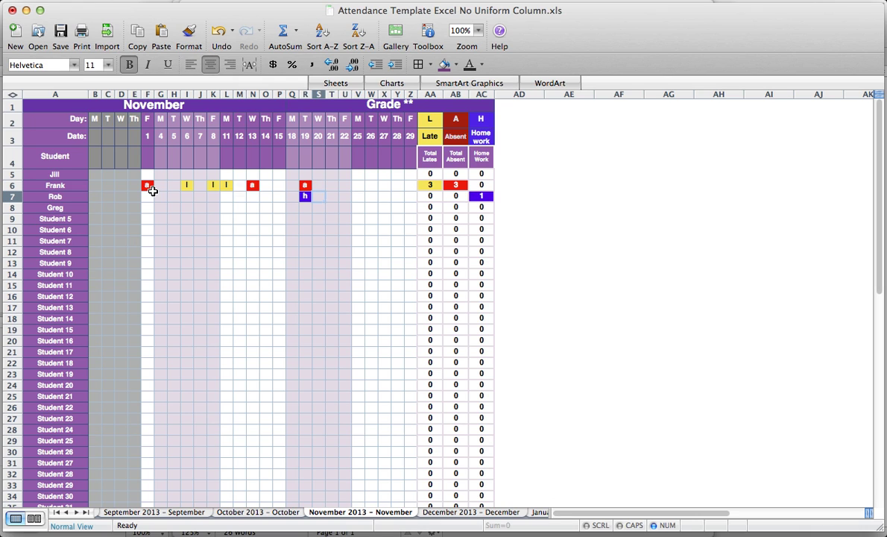
- Copy Frank's Total Absent value from cell D5 on the Totals sheet
left_click(86, 513)
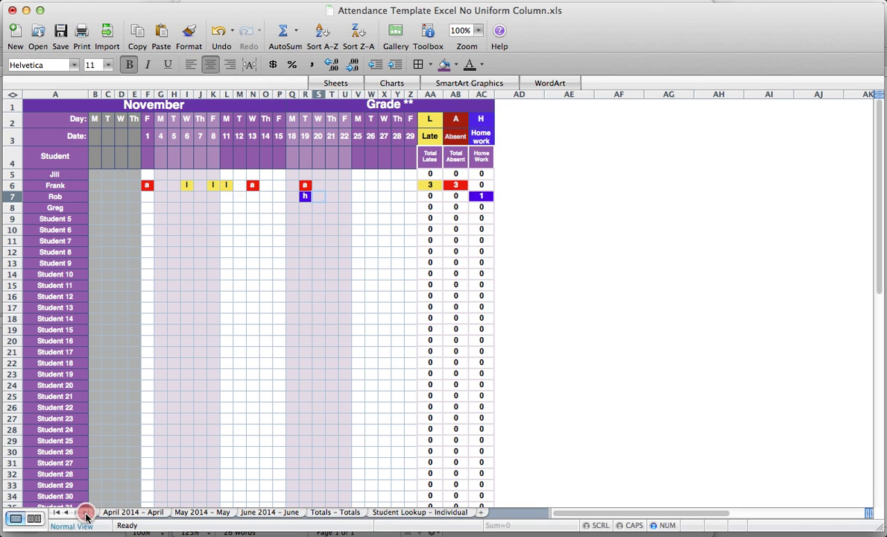
left_click(331, 512)
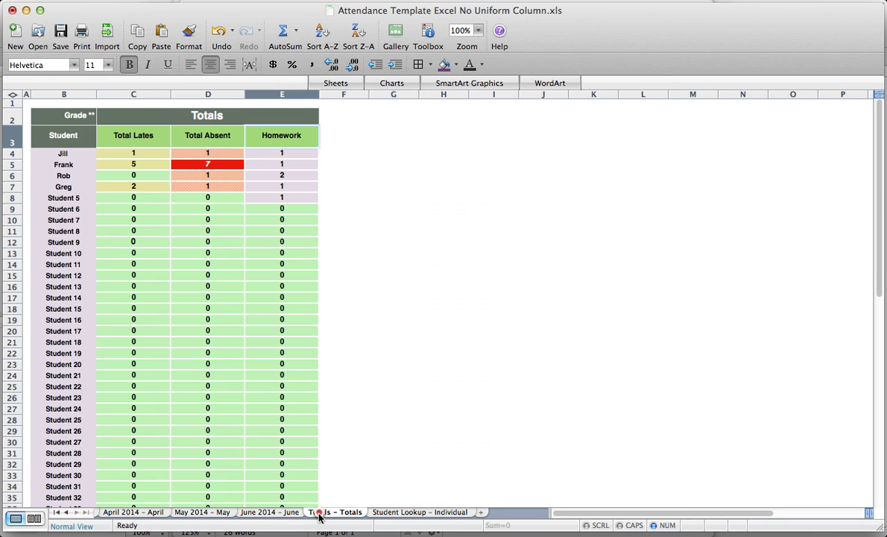
left_click(220, 165)
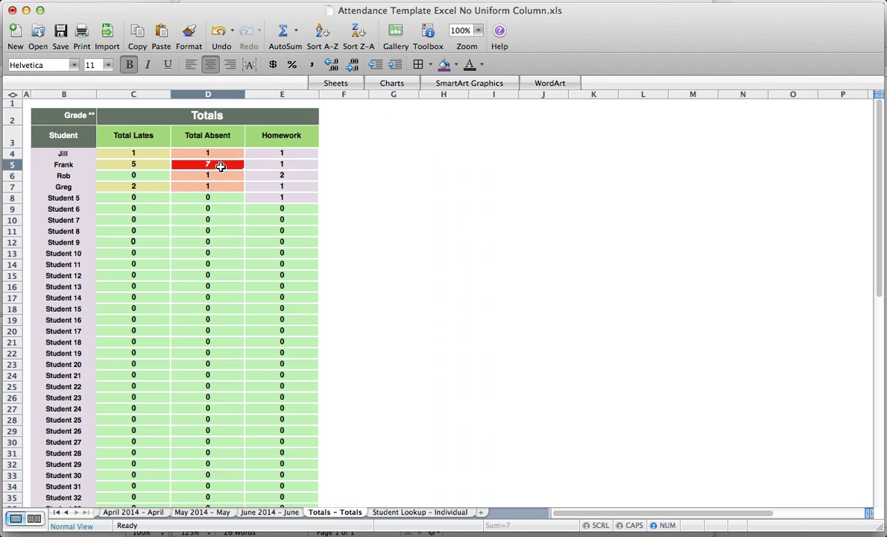
key("super+c")
- On Student Lookup – Individual, inspect the Lates, Absences and Homework cells C3–E3 and name cell B3
left_click(418, 513)
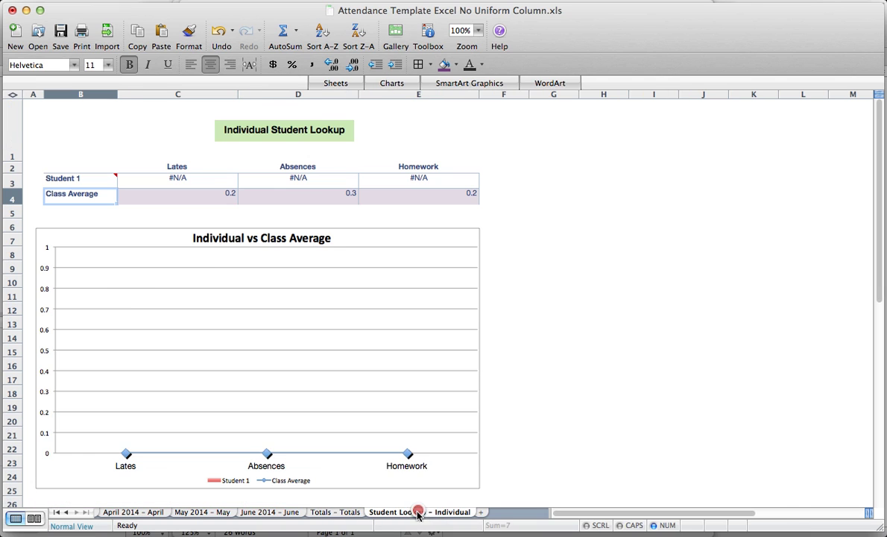
mouse_move(60, 177)
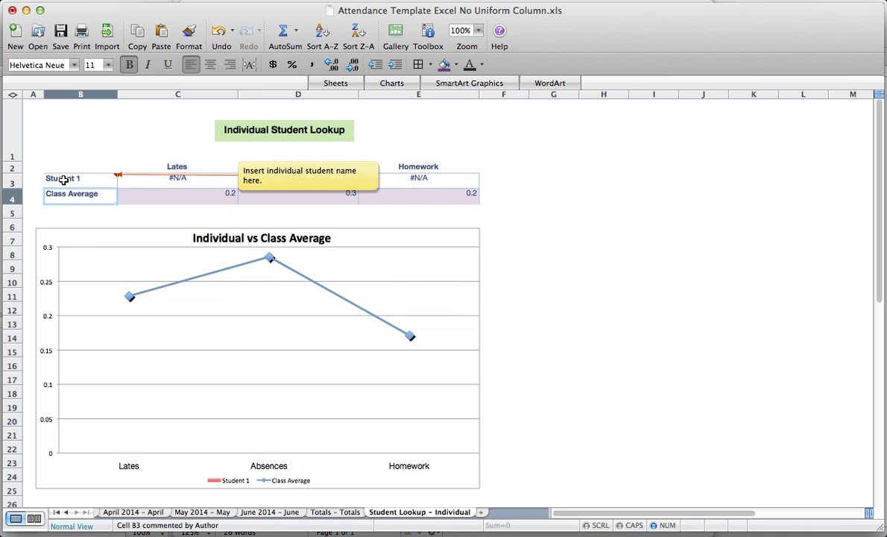
left_click(179, 178)
left_click(302, 179)
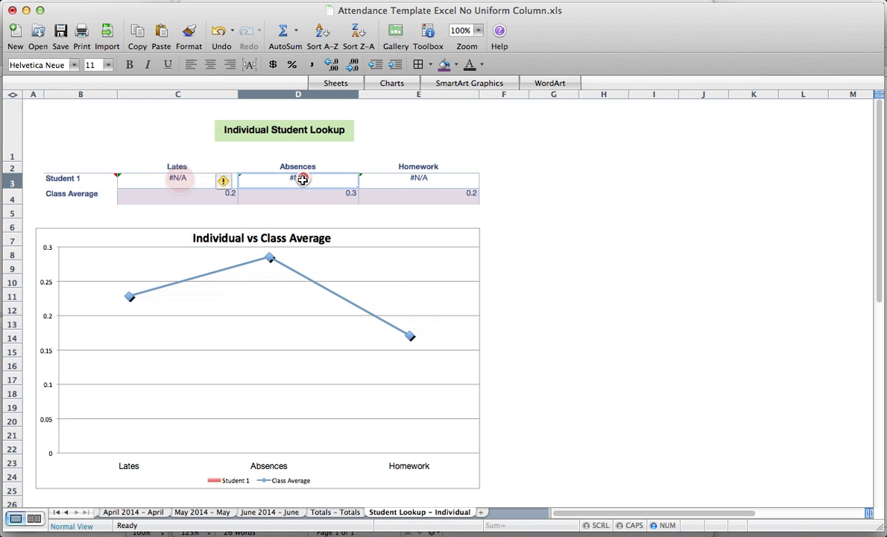
left_click(415, 179)
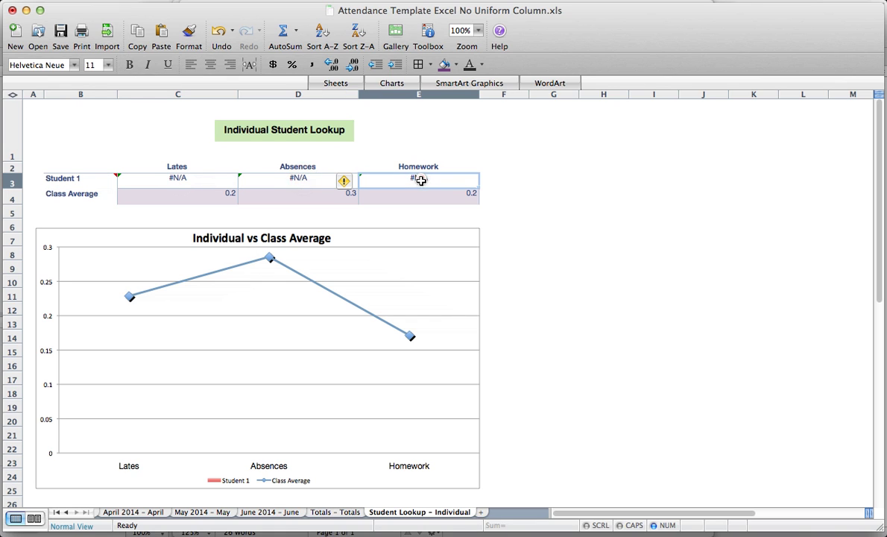
left_click(68, 181)
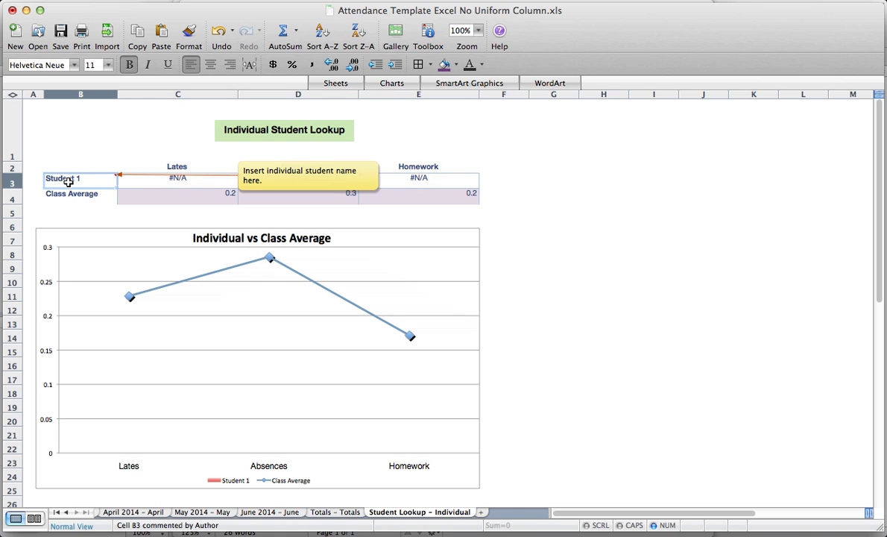
- Look up the student in B3 so the chart shows 5 lates, 7 absences, 1 homework, then bring Finder's Dropbox window forward
type("Frank")
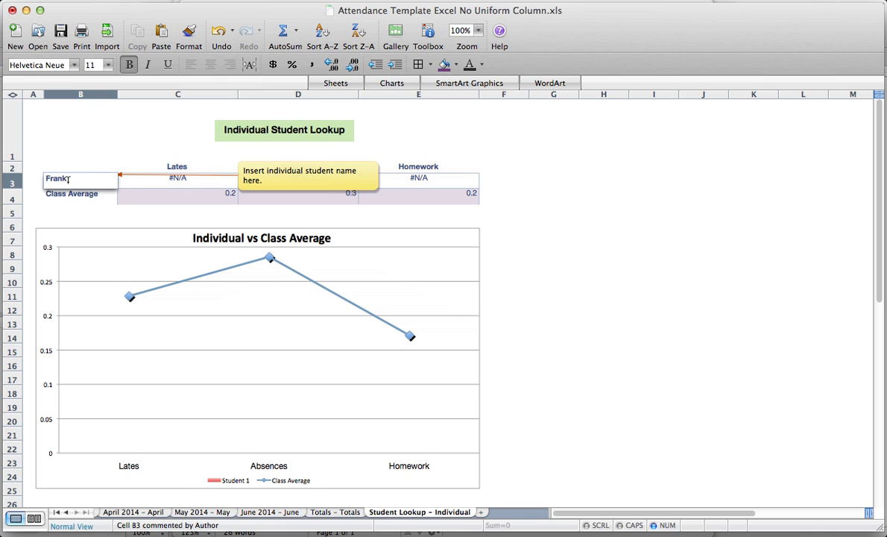
key("Return")
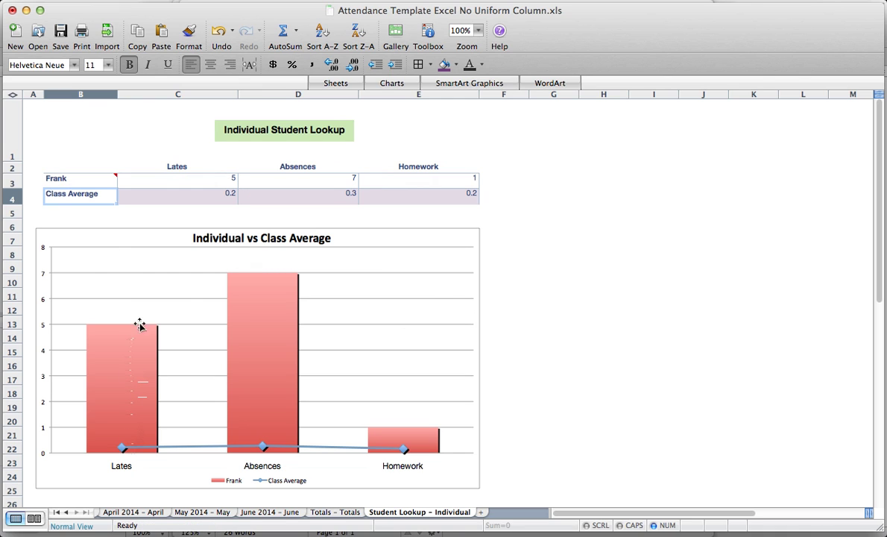
left_click(451, 392)
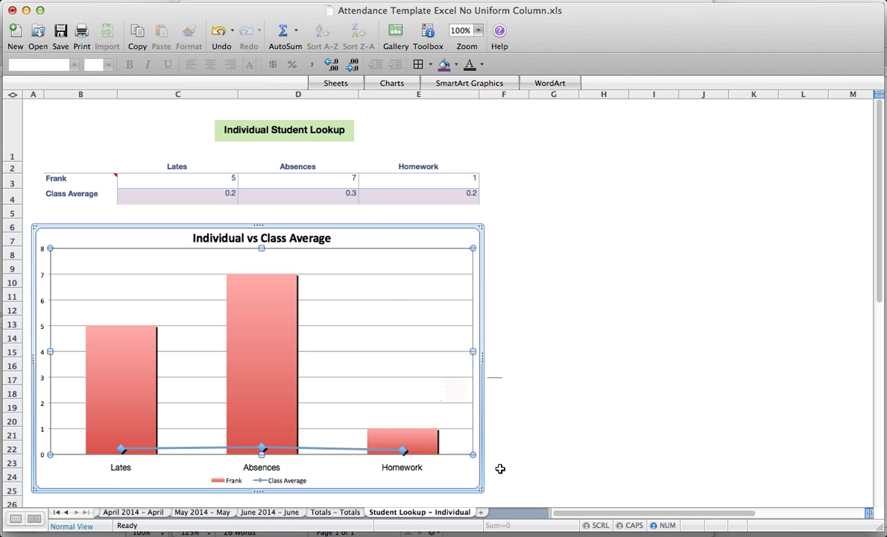
mouse_move(198, 526)
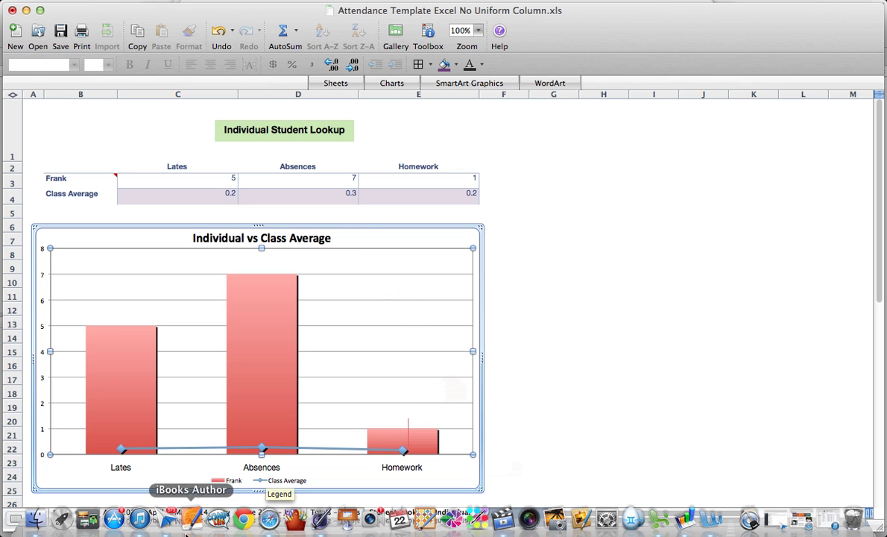
left_click(38, 520)
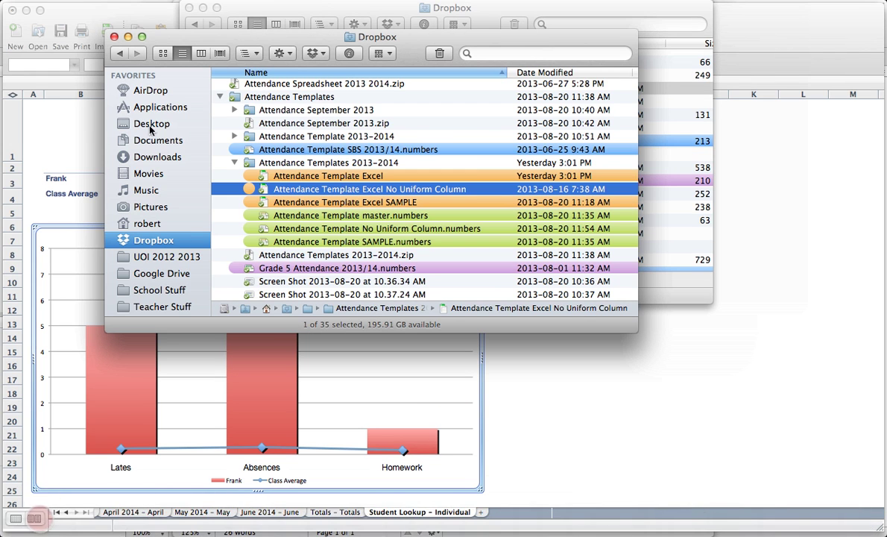